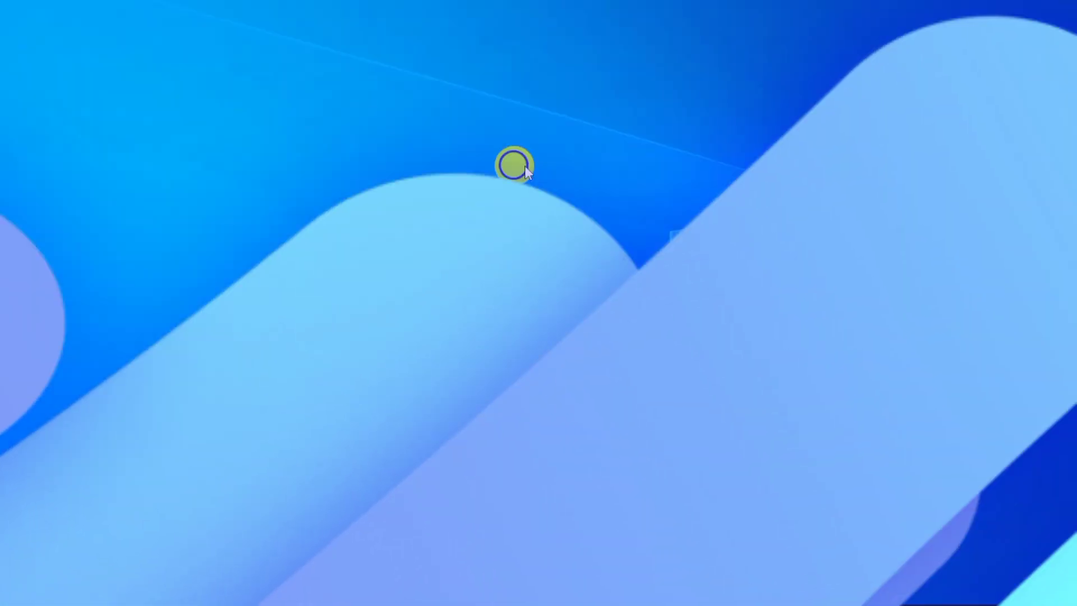
Refresh the Windows desktop and launch Microsoft Lists from the taskbar.
{"action": "right_click", "coordinate": [514, 164]}
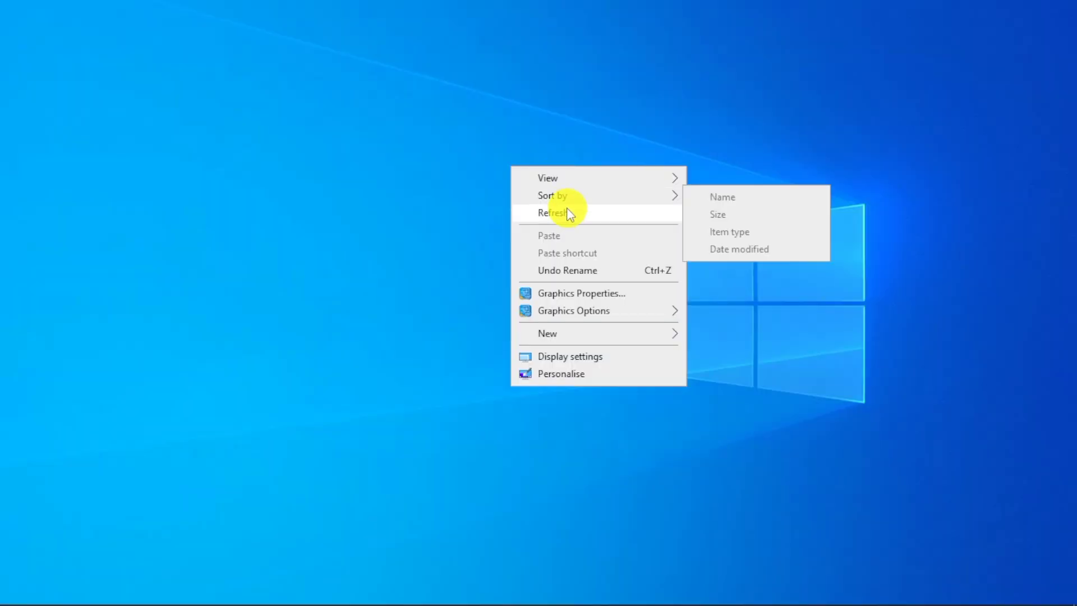
{"action": "left_click", "coordinate": [567, 211]}
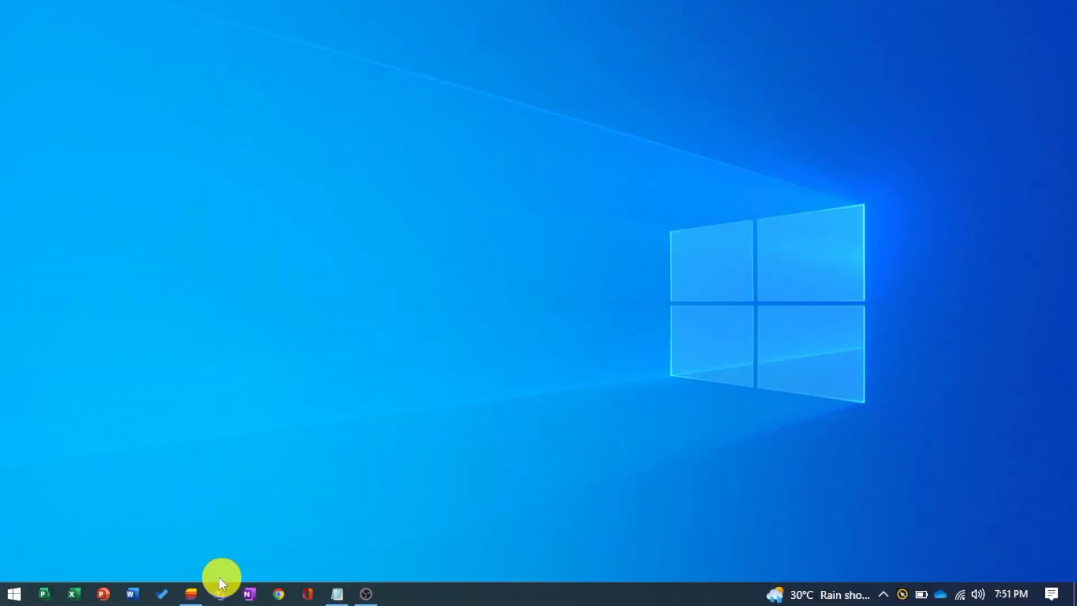
{"action": "left_click", "coordinate": [219, 577]}
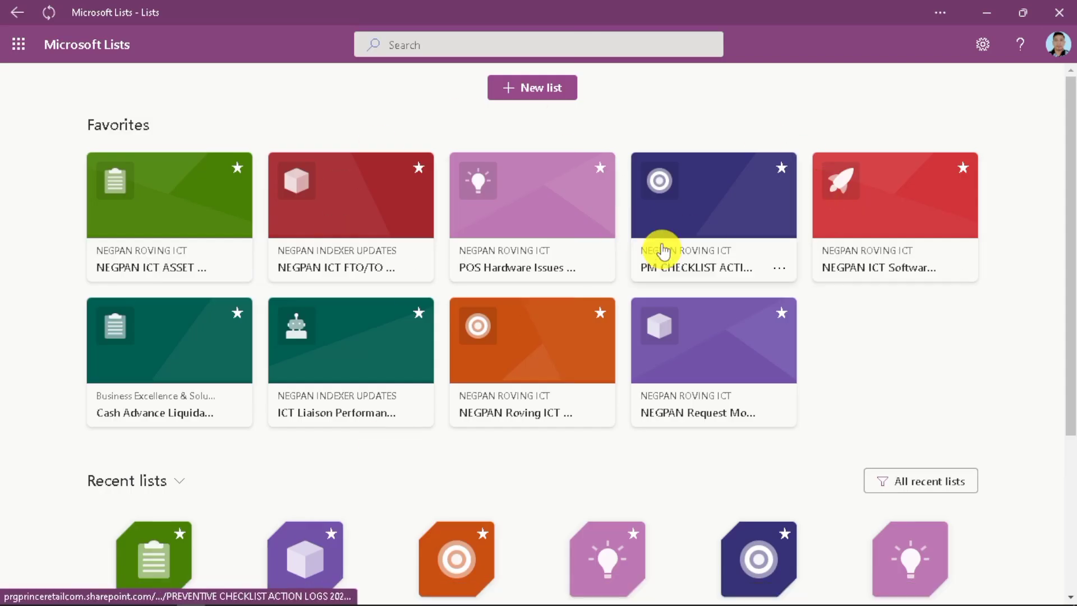
Create a blank dark red list named 'Service Years' in My lists.
{"action": "left_click", "coordinate": [527, 88]}
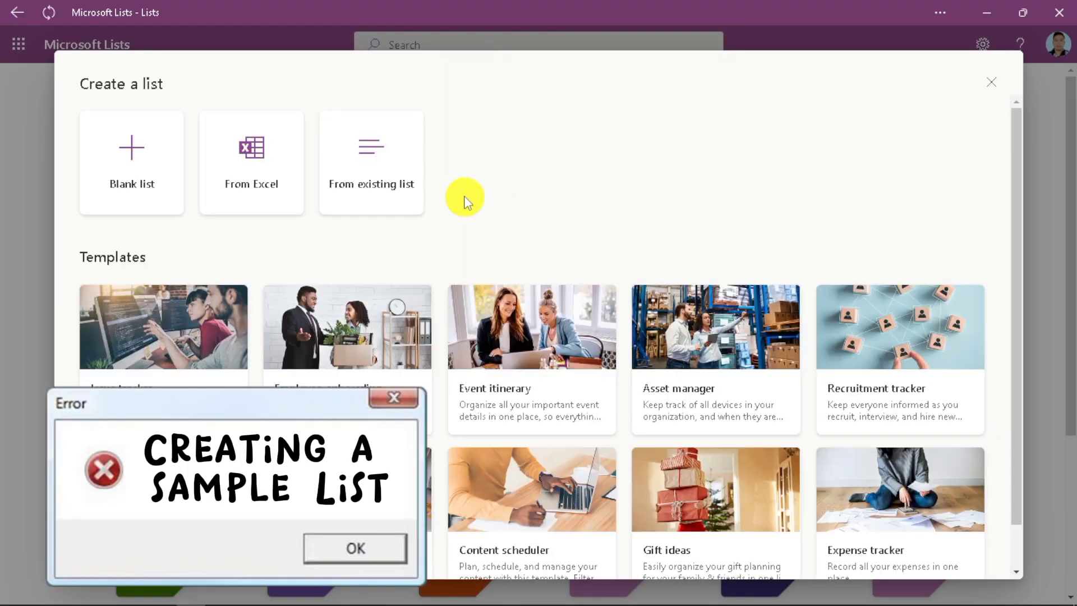
{"action": "left_click", "coordinate": [147, 169]}
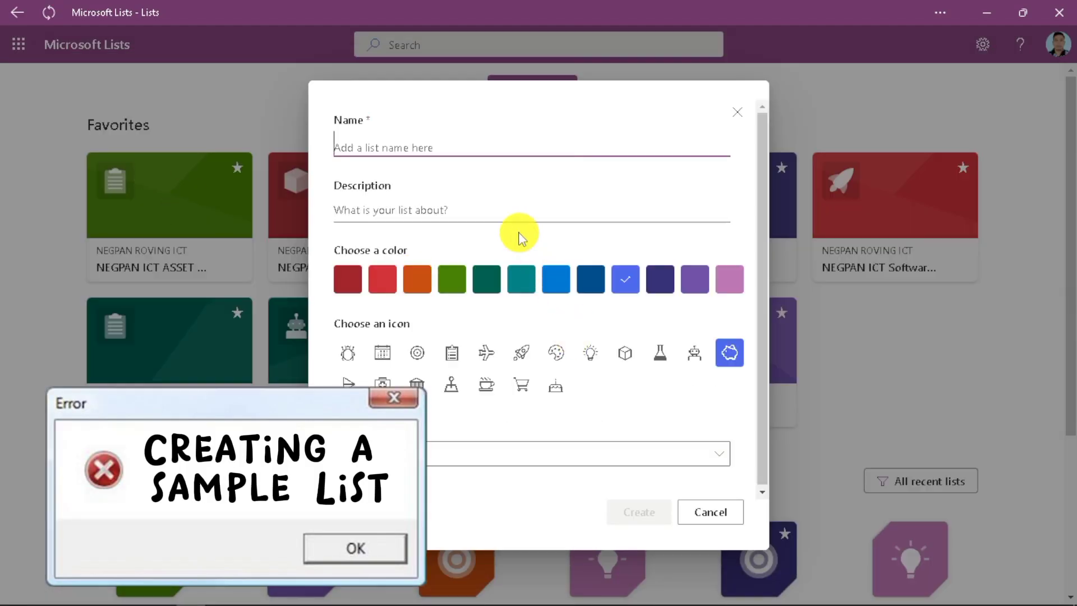
{"action": "type", "text": "Service Years"}
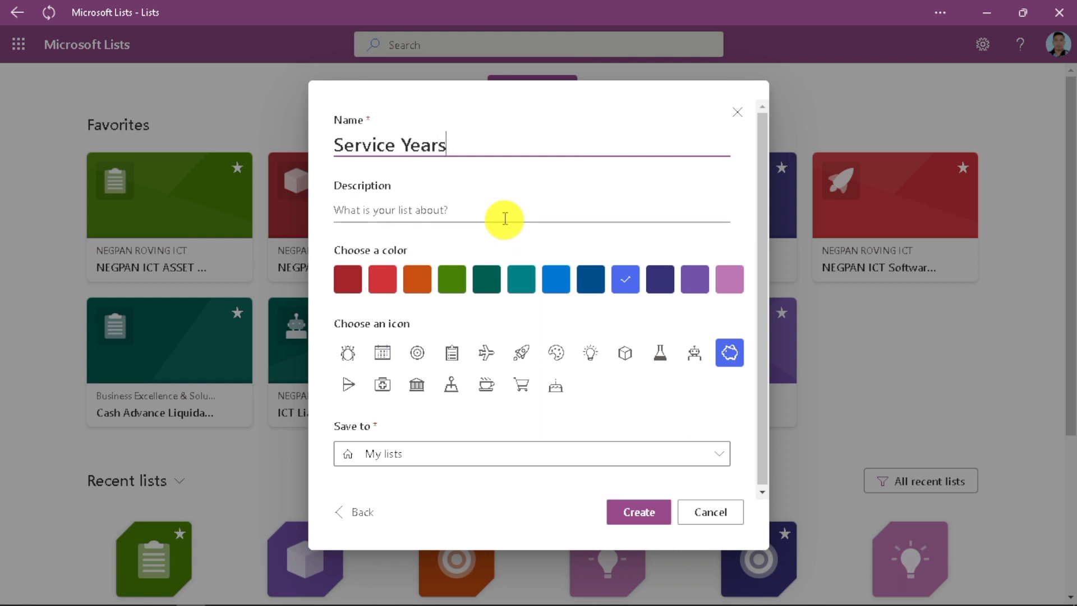
{"action": "left_click", "coordinate": [347, 279]}
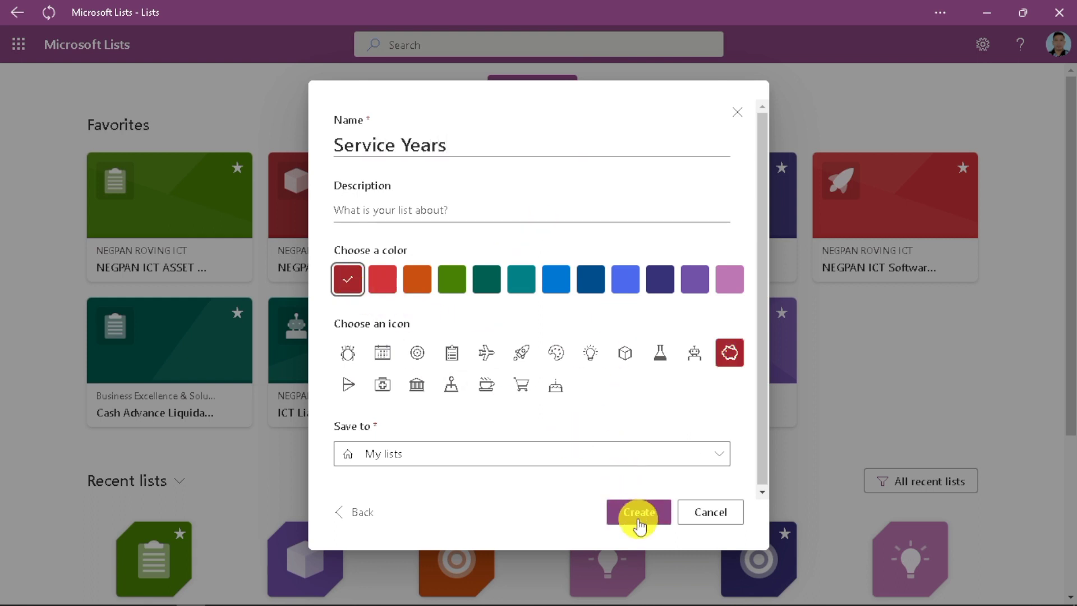
{"action": "left_click", "coordinate": [659, 505]}
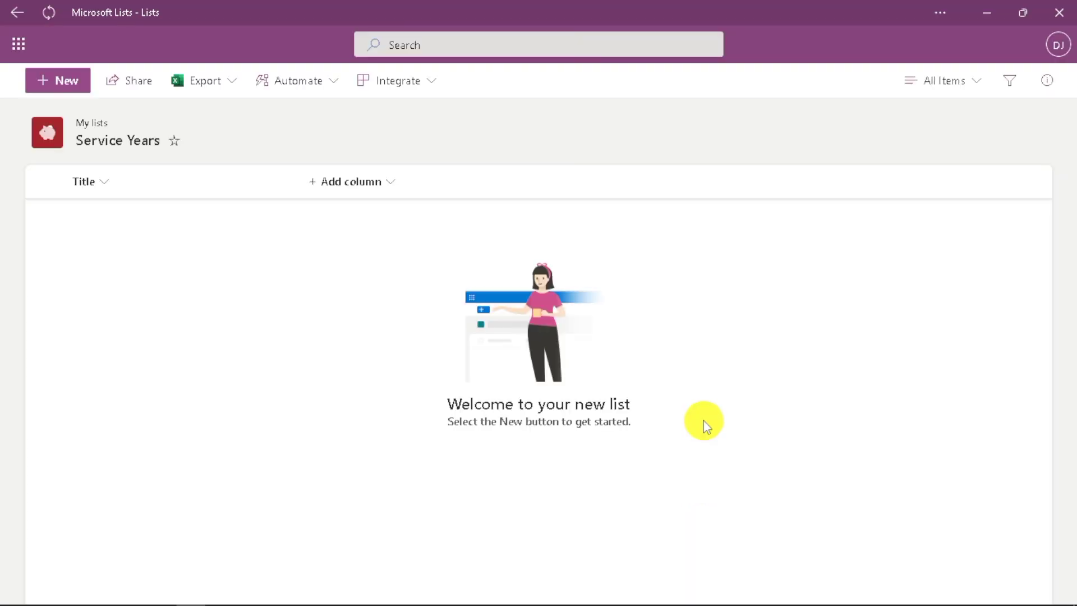
Rename the Title column to ITEM through its column settings, retrying after a cancelled attempt.
{"action": "left_click", "coordinate": [113, 181]}
{"action": "mouse_move", "coordinate": [128, 328]}
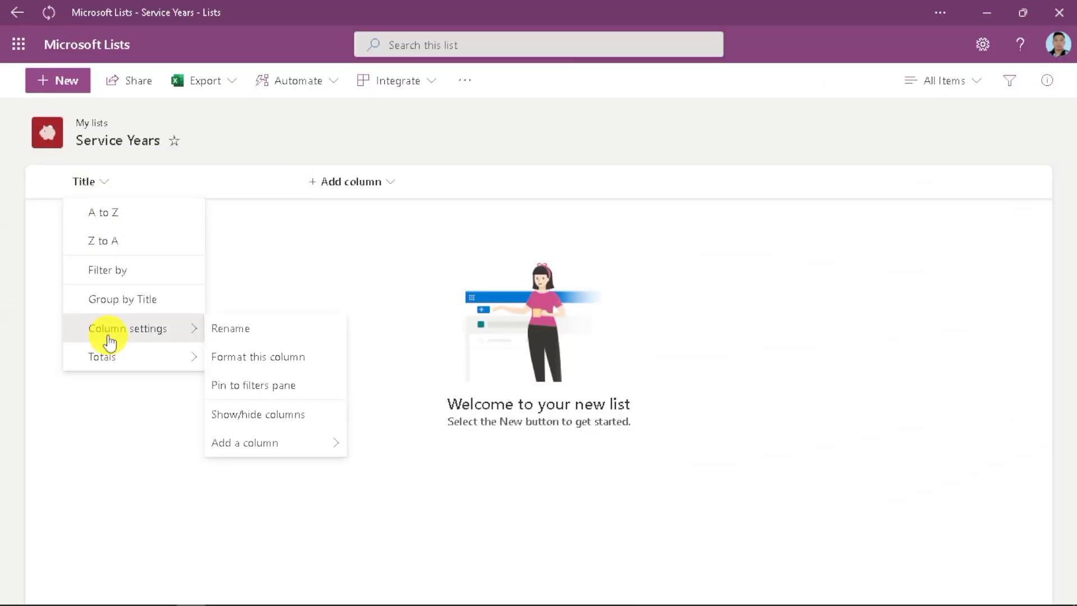
{"action": "left_click", "coordinate": [233, 329]}
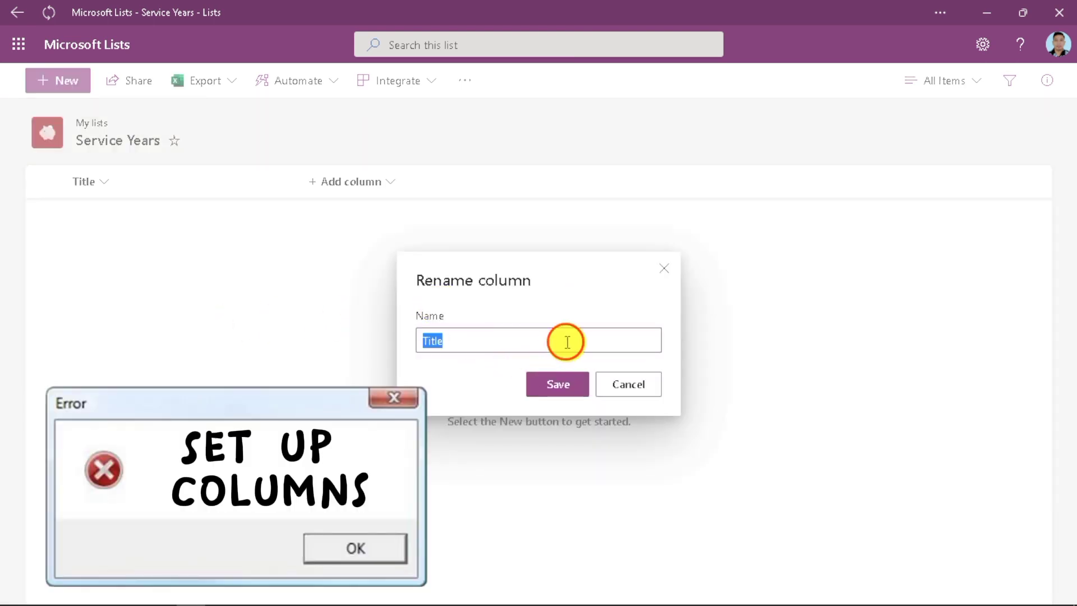
{"action": "left_click", "coordinate": [258, 338]}
{"action": "left_click", "coordinate": [106, 183]}
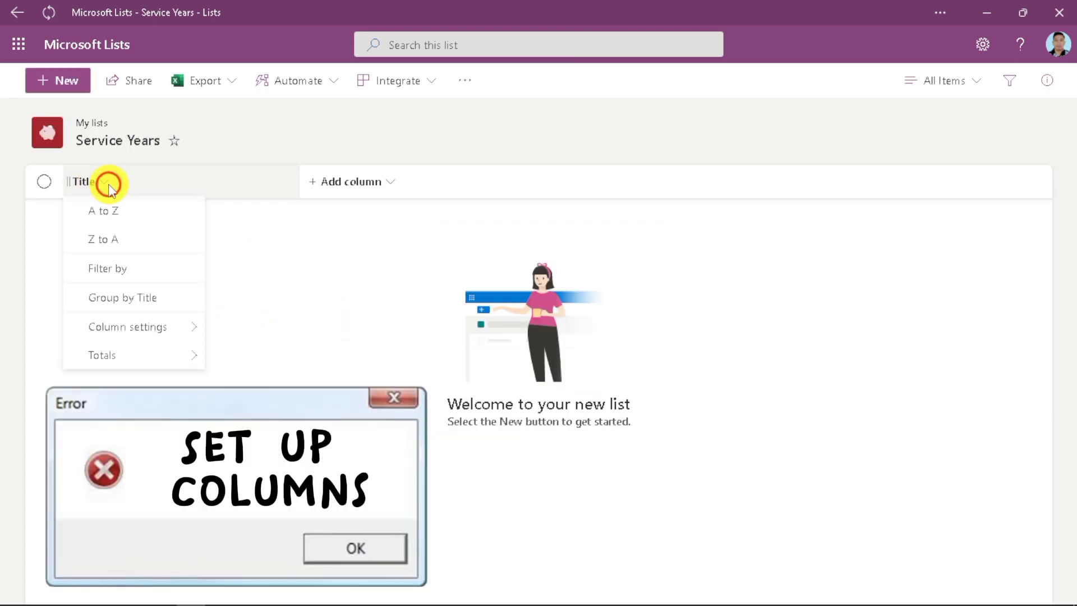
{"action": "mouse_move", "coordinate": [128, 326]}
{"action": "left_click", "coordinate": [254, 328]}
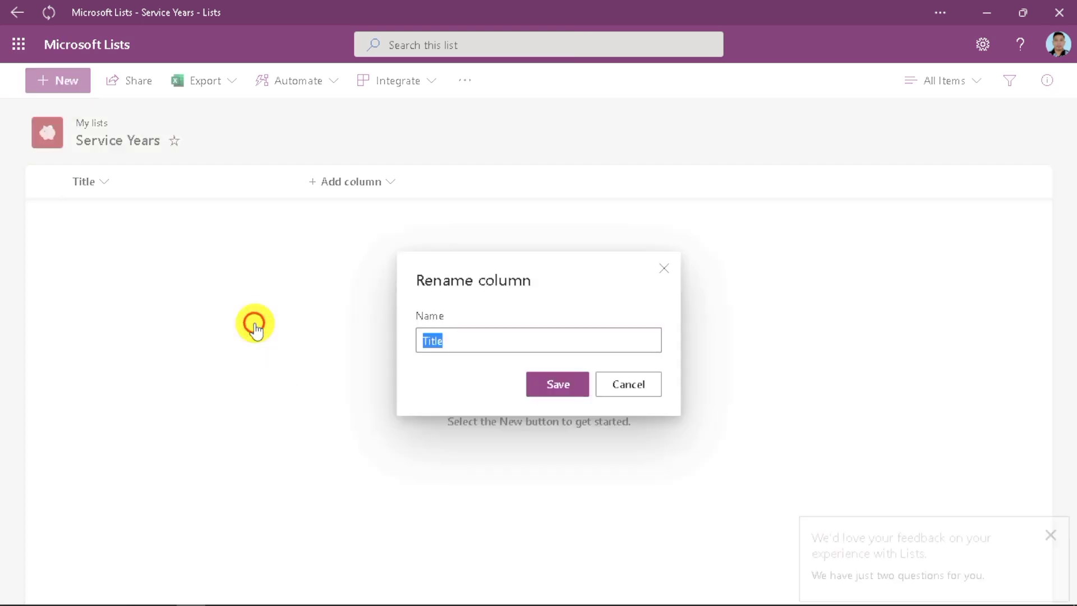
{"action": "key", "text": "Return"}
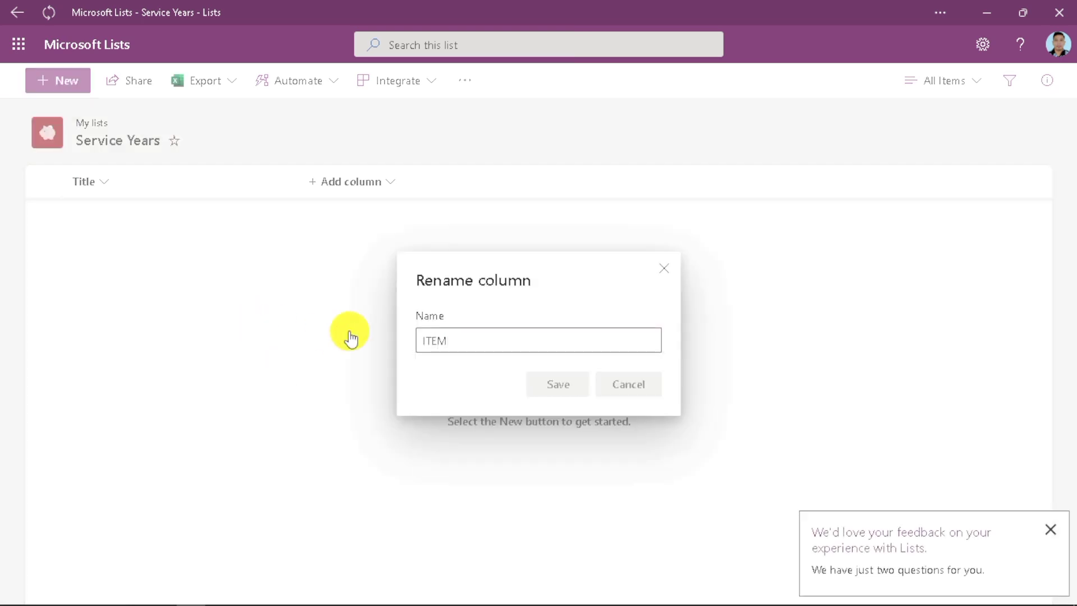
{"action": "left_click", "coordinate": [390, 181]}
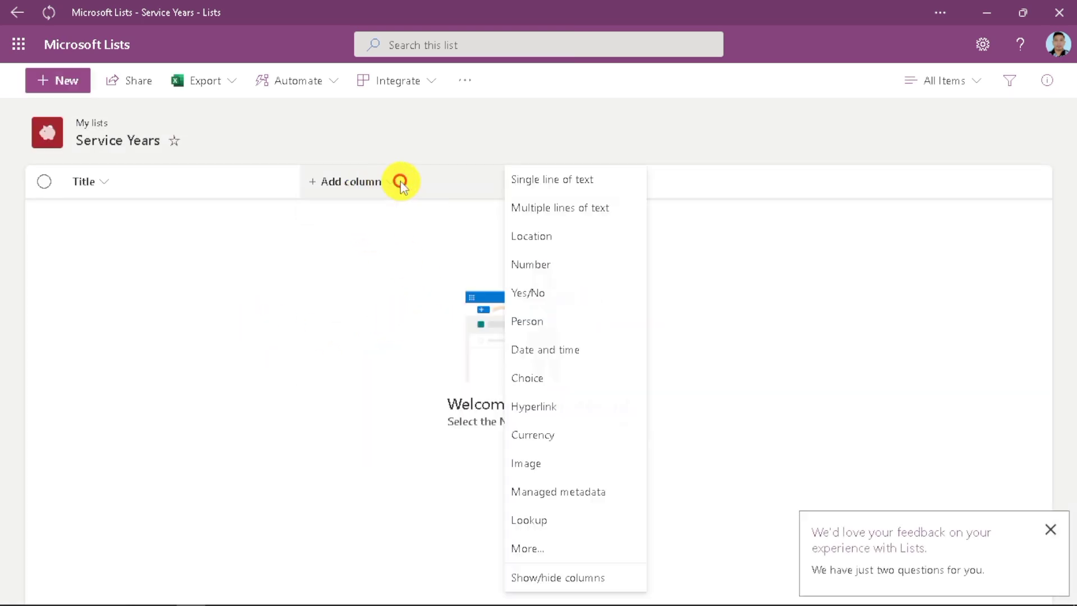
Add a Date and time column named 'Date Installed' and save it.
{"action": "left_click", "coordinate": [565, 345]}
{"action": "type", "text": "Date Installed"}
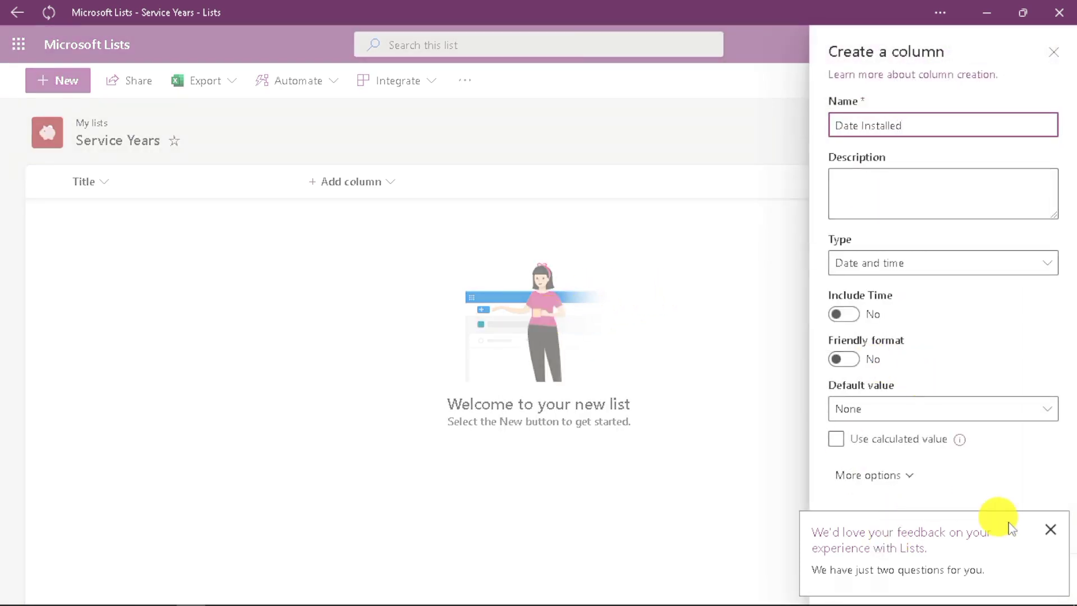
{"action": "left_click", "coordinate": [1050, 528]}
{"action": "left_click", "coordinate": [888, 580]}
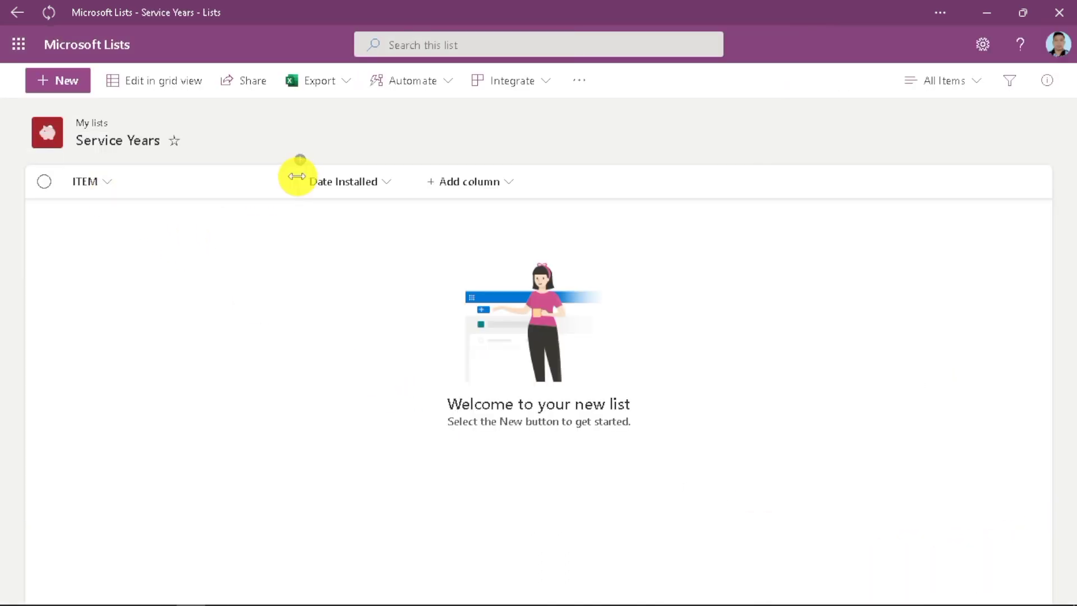
Narrow the ITEM column by dragging its edge.
{"action": "left_click_drag", "start_coordinate": [298, 181], "coordinate": [168, 178]}
{"action": "left_click", "coordinate": [362, 179]}
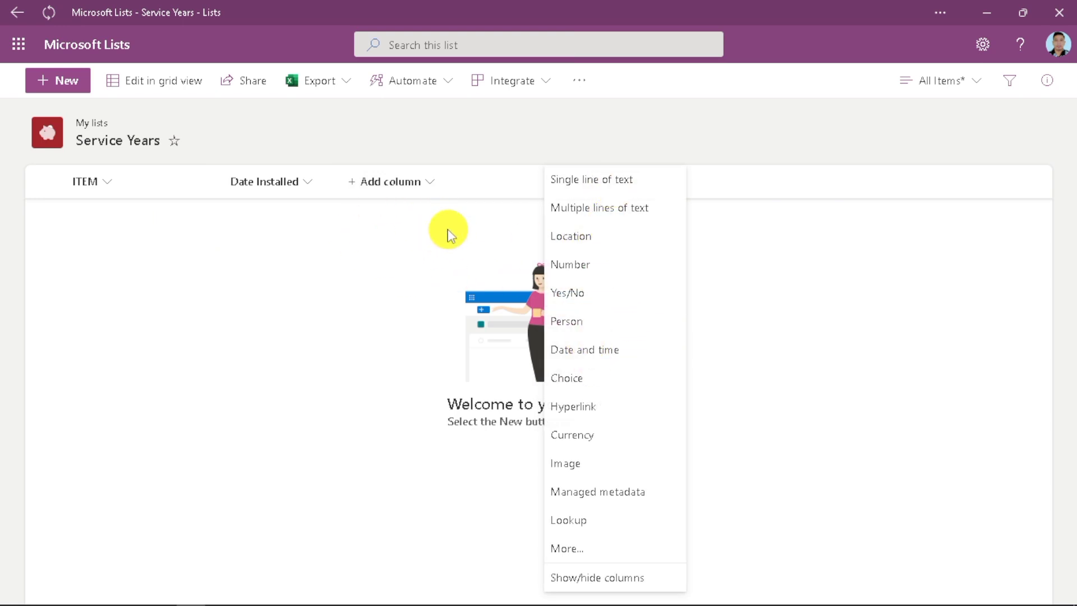
{"action": "left_click", "coordinate": [392, 211]}
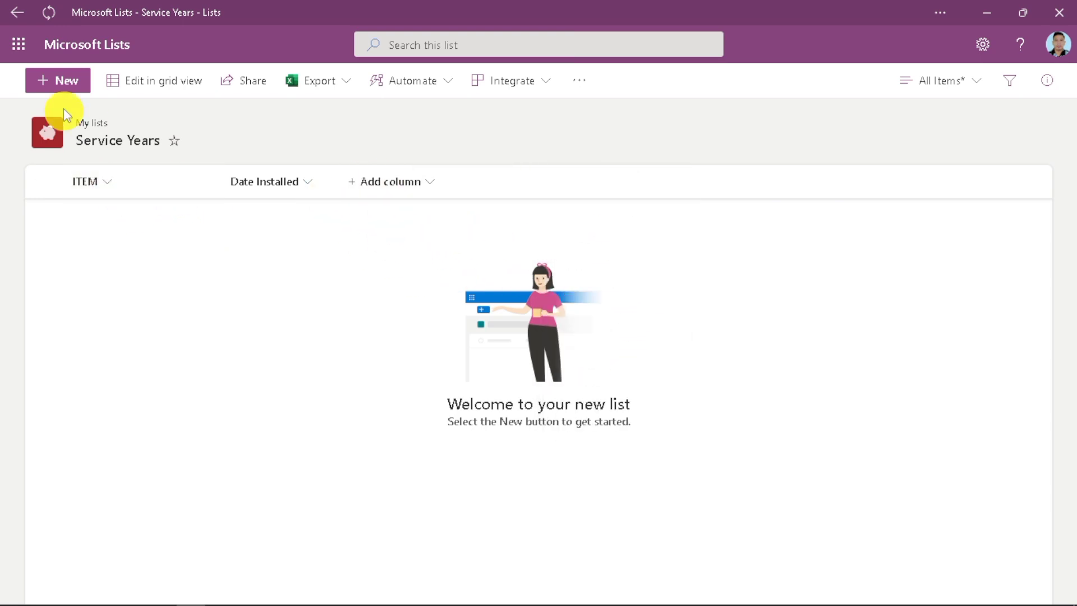
Add a Laptop item with Date Installed 10/20/2014.
{"action": "left_click", "coordinate": [62, 82]}
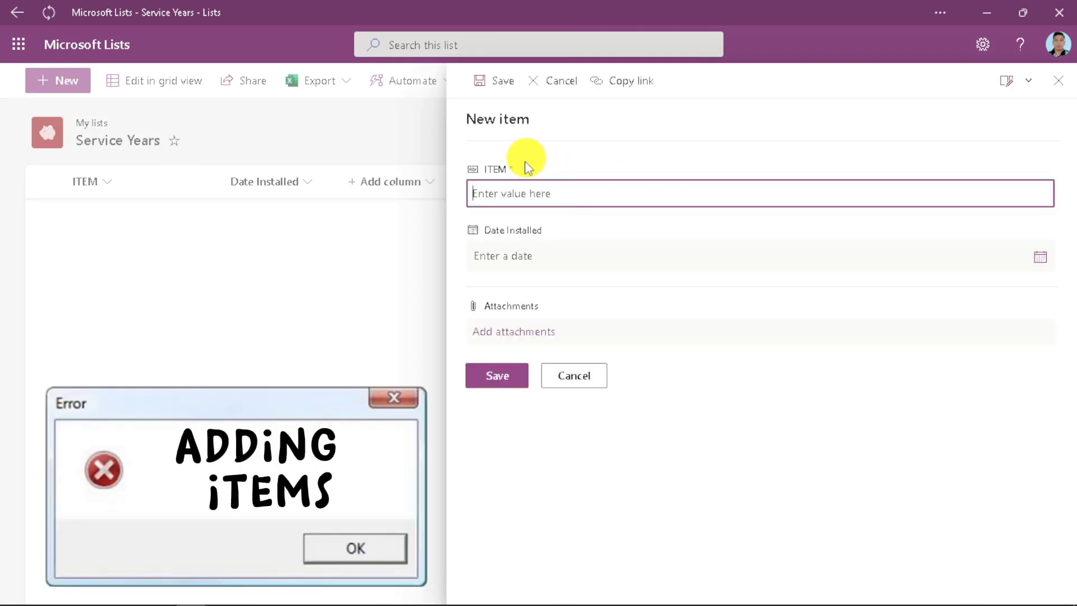
{"action": "left_click", "coordinate": [618, 251]}
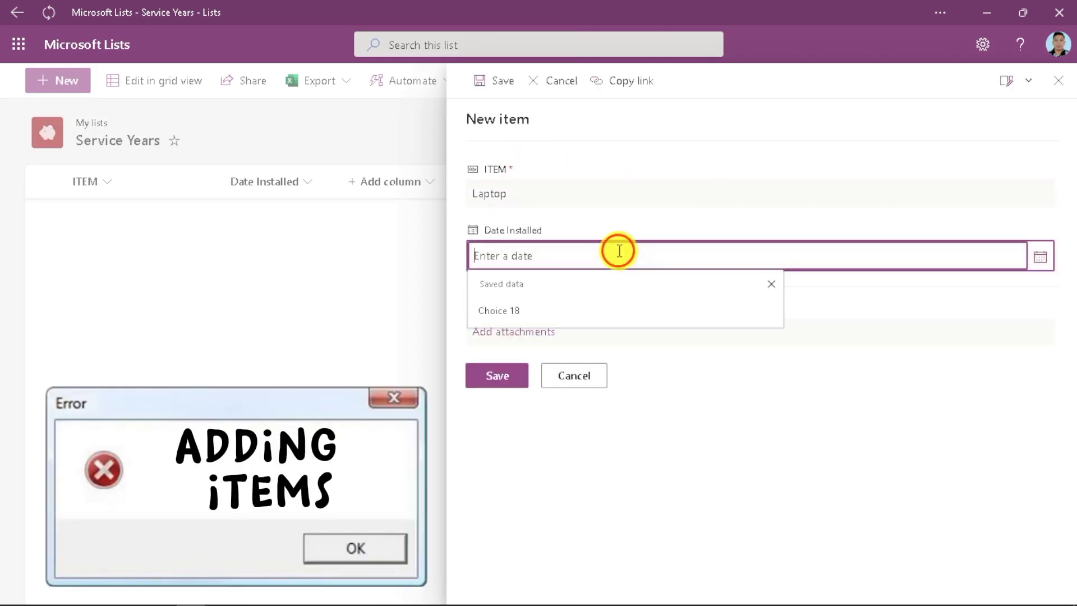
{"action": "left_click", "coordinate": [769, 285]}
{"action": "left_click", "coordinate": [1038, 259]}
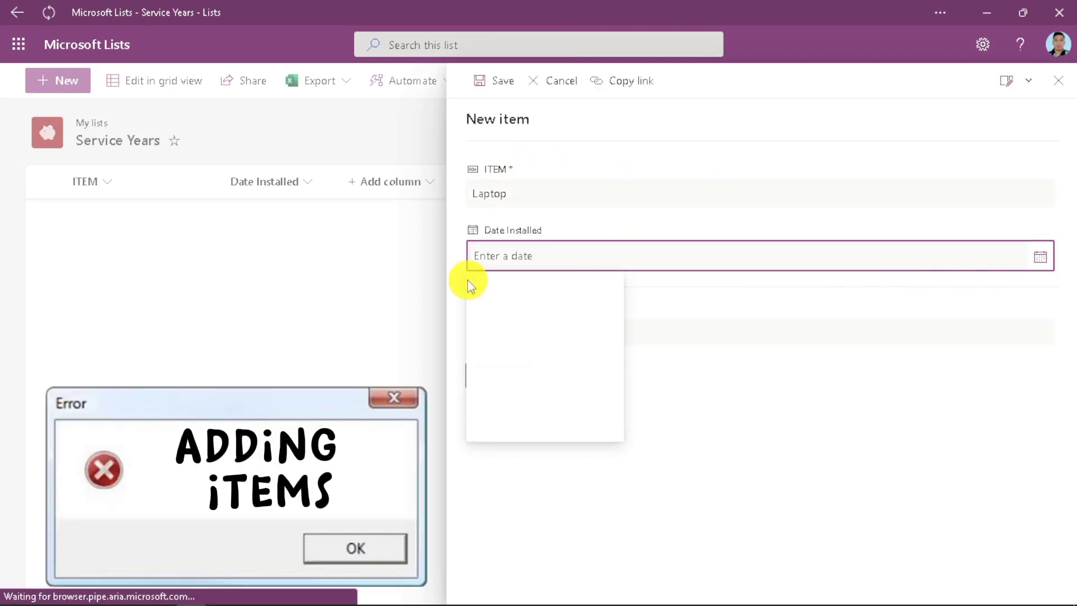
{"action": "left_click", "coordinate": [558, 257]}
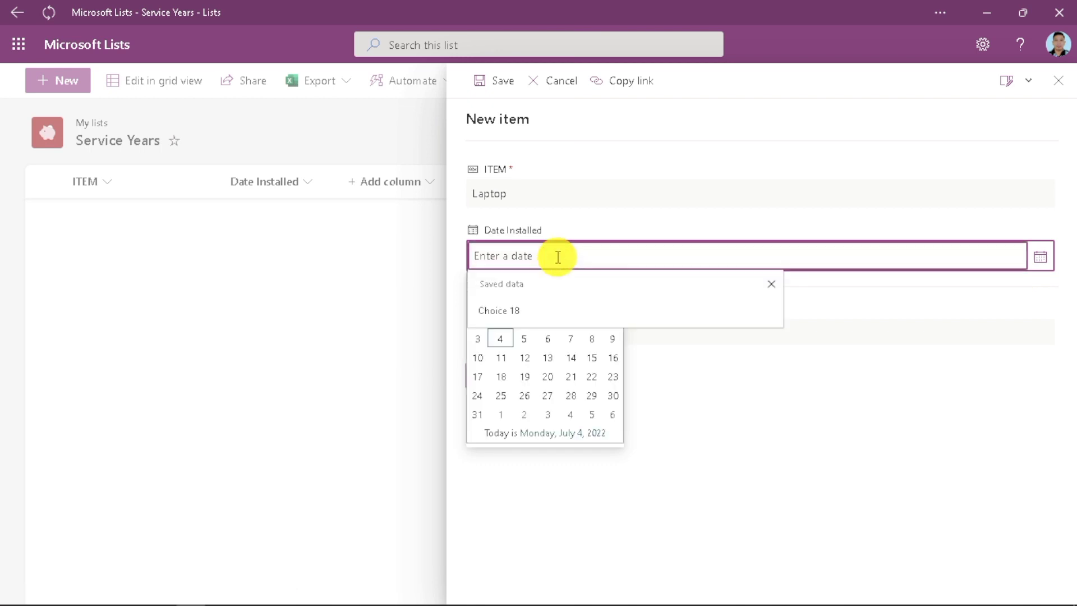
{"action": "type", "text": "10/20/2014"}
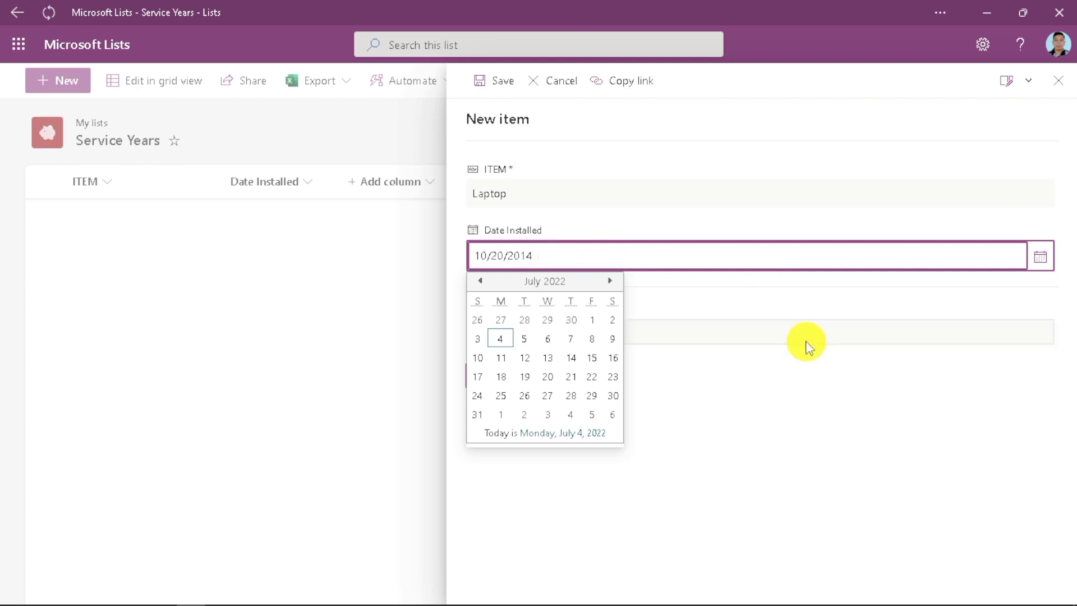
{"action": "left_click", "coordinate": [563, 359]}
{"action": "left_click", "coordinate": [500, 384]}
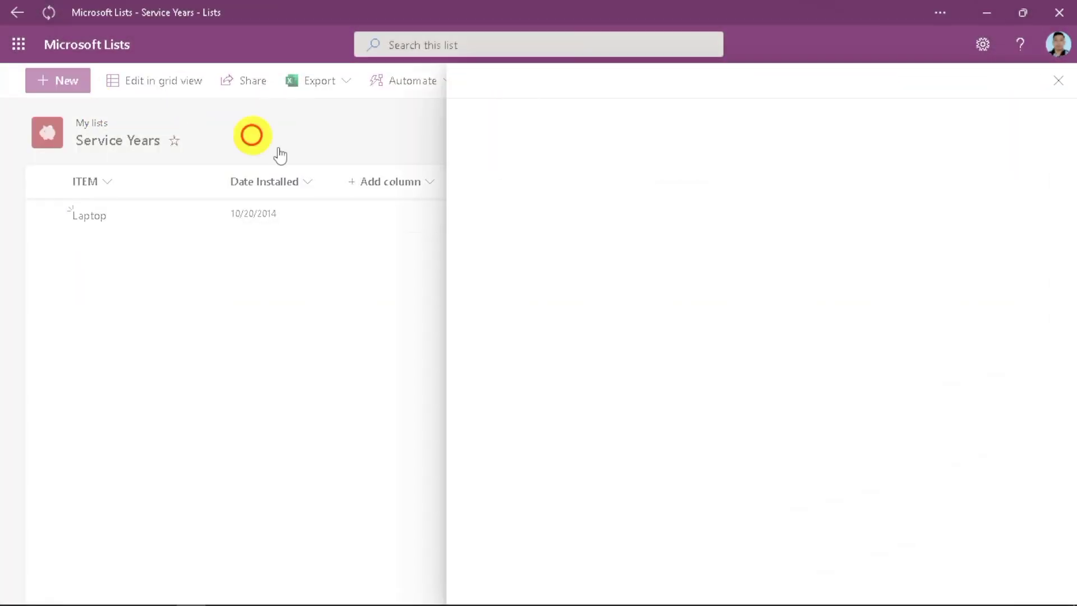
Add a Desktop item with Date Installed 3/15/2013.
{"action": "type", "text": "Desktop"}
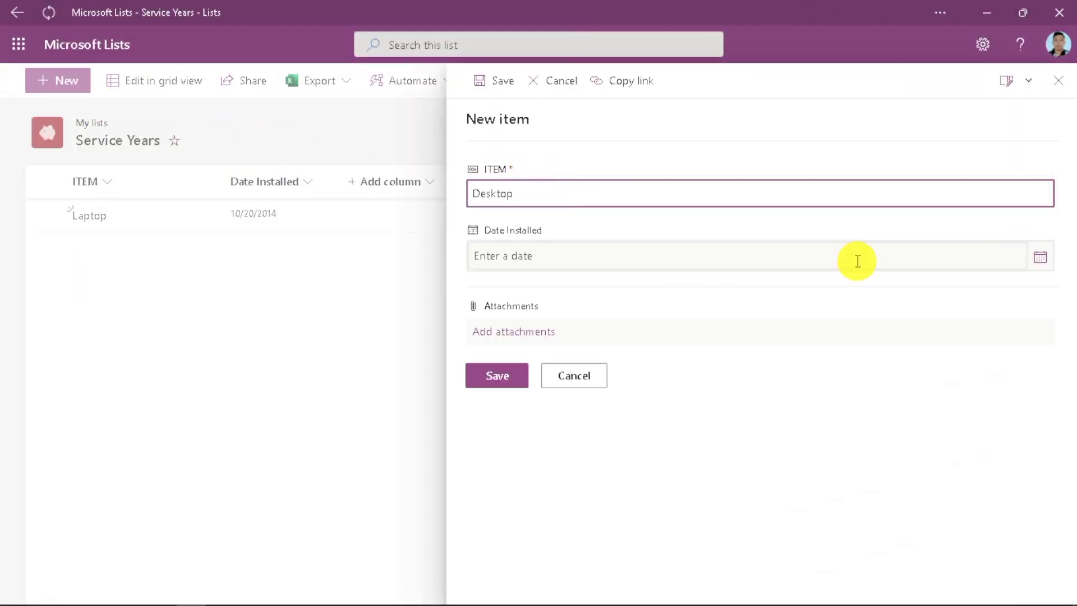
{"action": "left_click", "coordinate": [856, 258]}
{"action": "type", "text": "03/15/2013"}
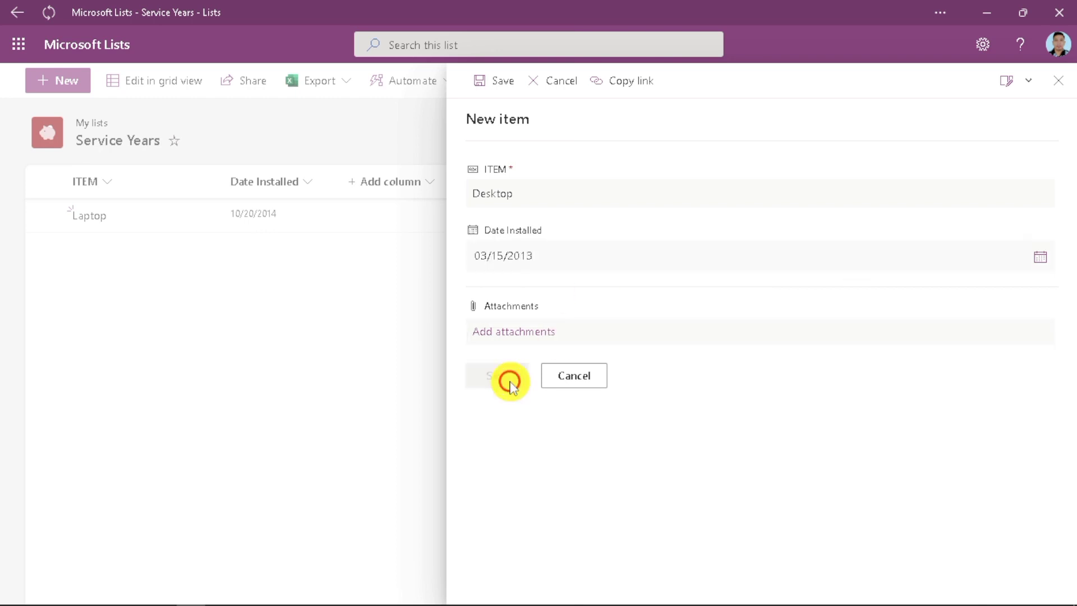
{"action": "left_click", "coordinate": [506, 377]}
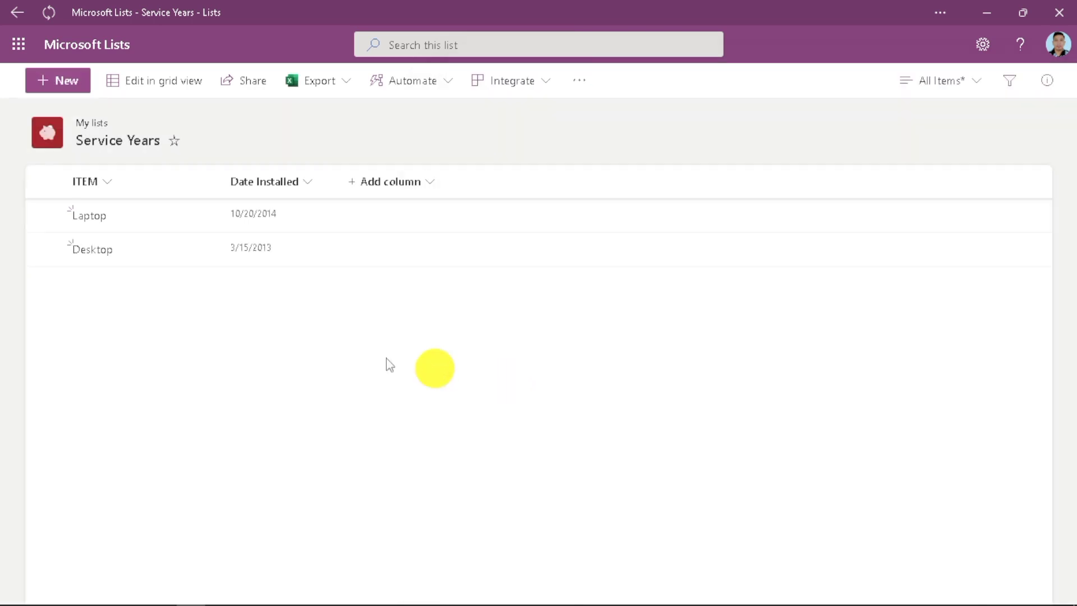
Add a Server item with Date Installed 5/4/2011.
{"action": "left_click", "coordinate": [523, 195]}
{"action": "type", "text": "Server"}
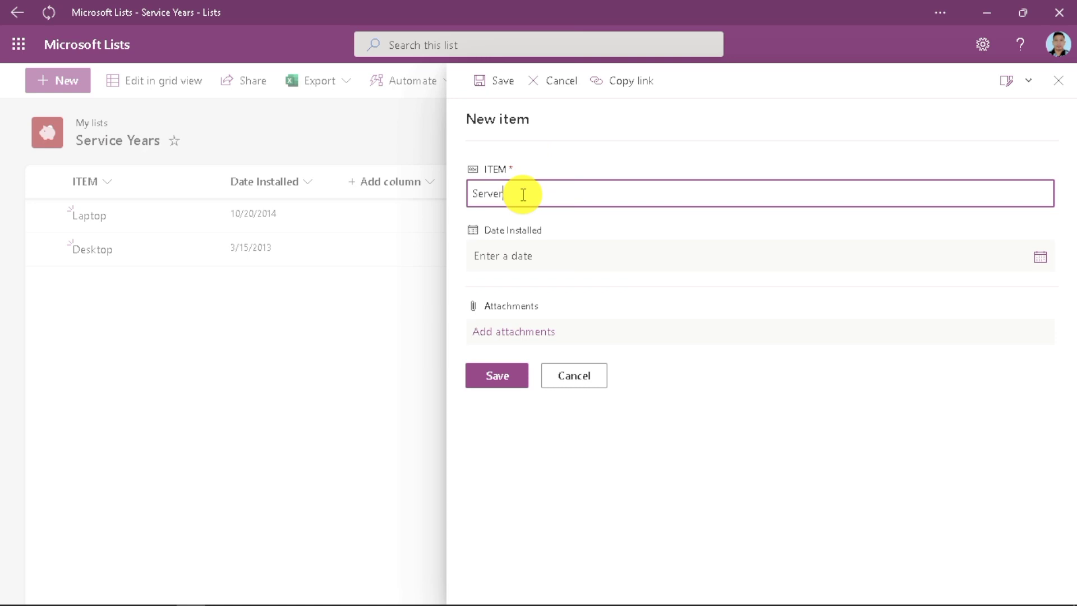
{"action": "left_click", "coordinate": [1038, 257]}
{"action": "type", "text": "05/04/2011"}
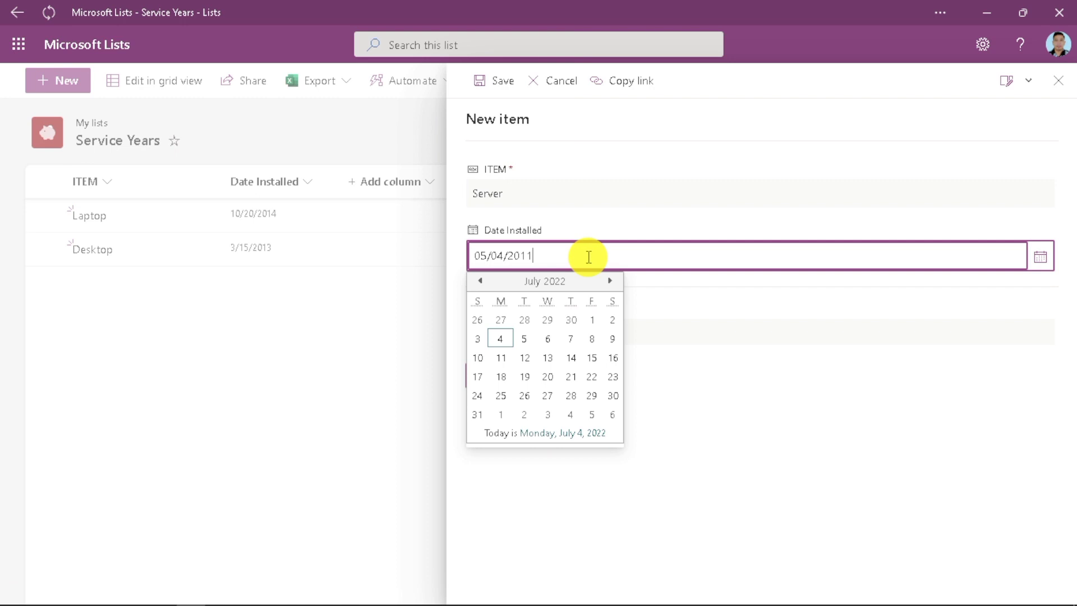
{"action": "left_click", "coordinate": [740, 313]}
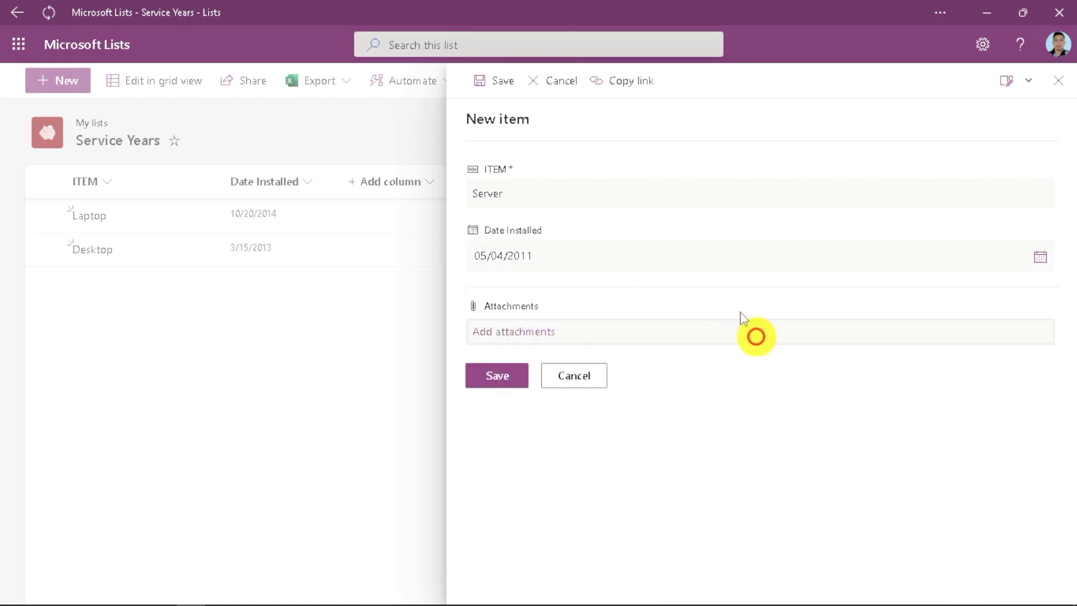
{"action": "left_click", "coordinate": [497, 375]}
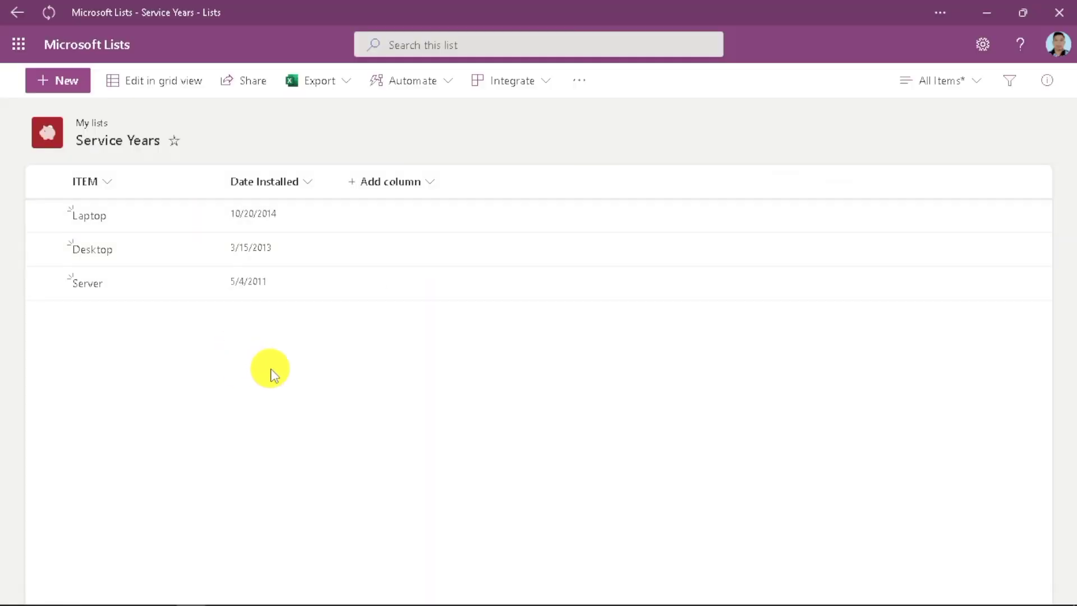
{"action": "left_click", "coordinate": [343, 592]}
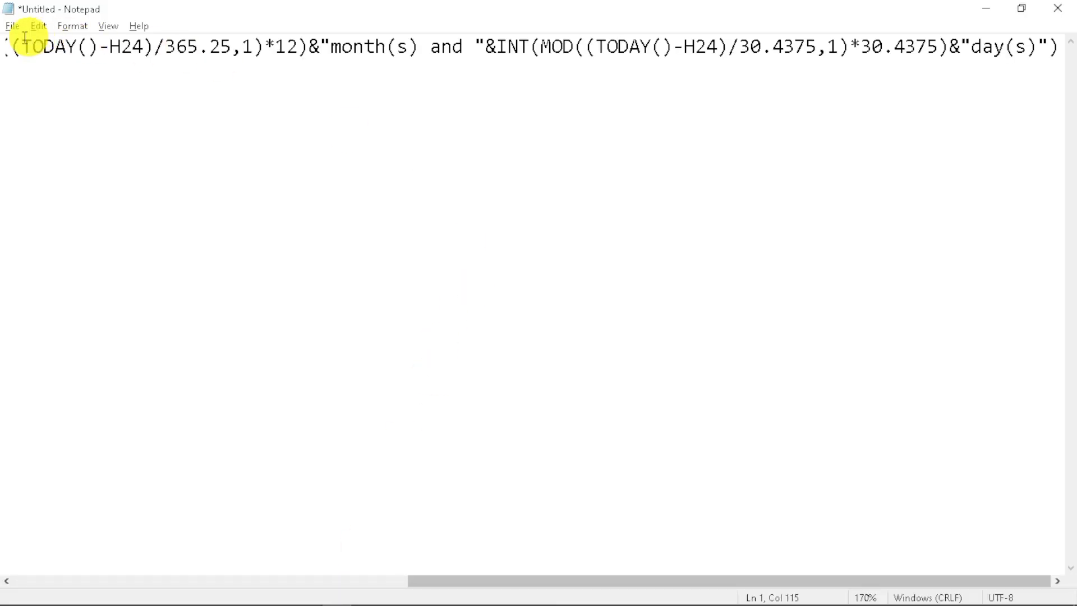
Select and review the years-months-days formula line in Notepad, then minimize Notepad.
{"action": "left_click_drag", "start_coordinate": [453, 560], "coordinate": [310, 561]}
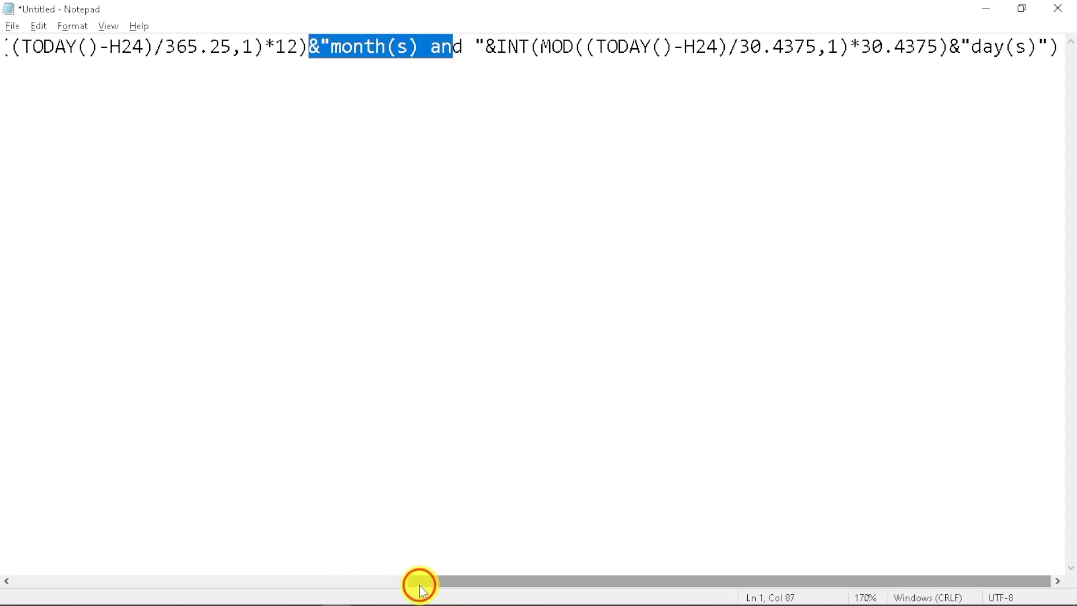
{"action": "left_click_drag", "start_coordinate": [420, 581], "coordinate": [27, 581]}
{"action": "left_click", "coordinate": [182, 361]}
{"action": "left_click_drag", "start_coordinate": [11, 46], "coordinate": [1058, 46]}
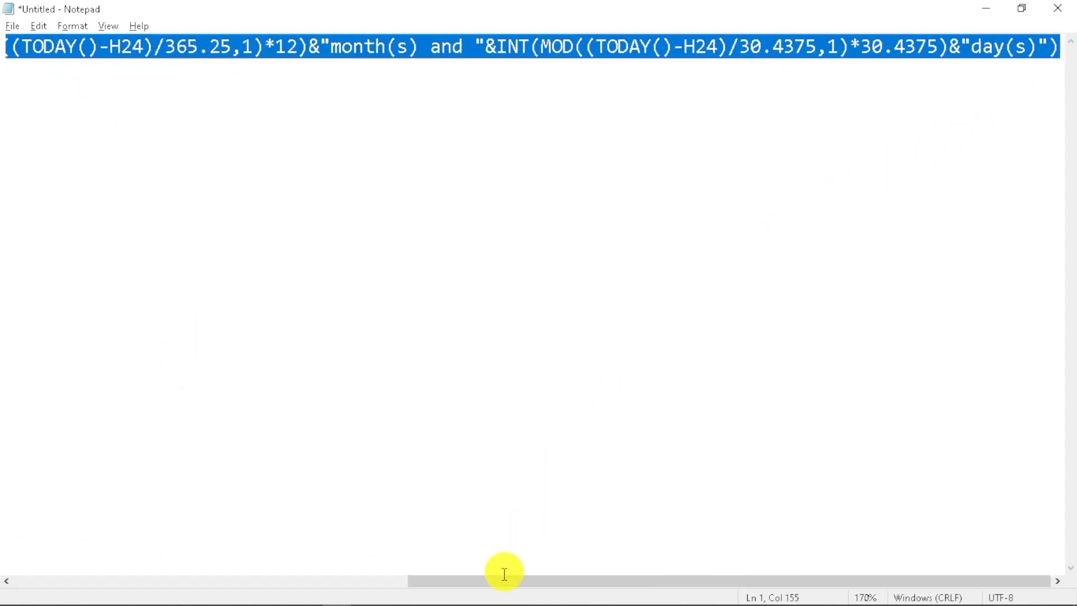
{"action": "left_click_drag", "start_coordinate": [502, 581], "coordinate": [67, 580]}
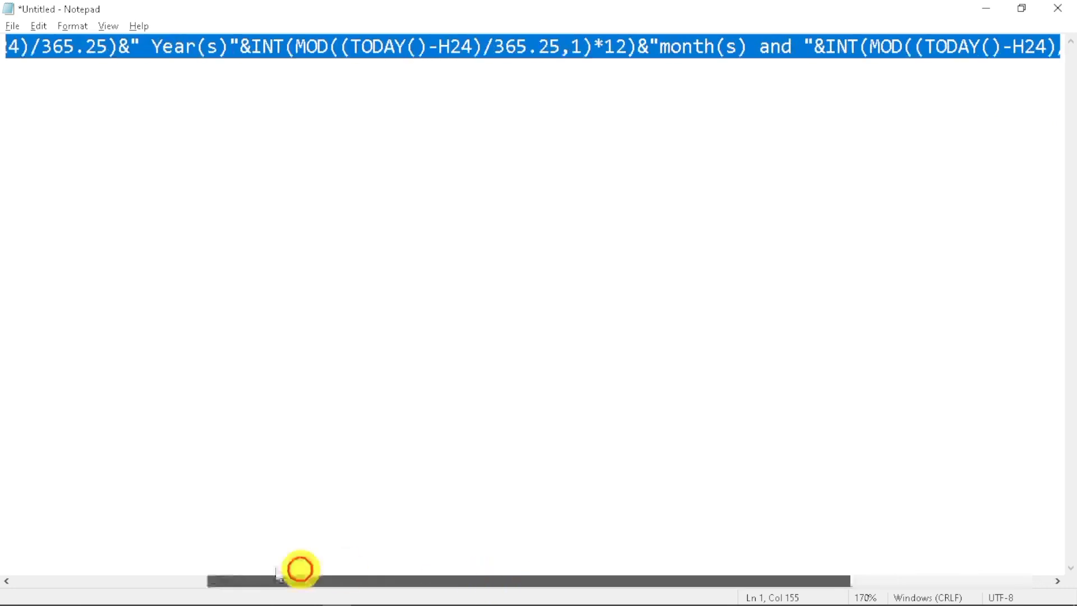
{"action": "left_click", "coordinate": [986, 9]}
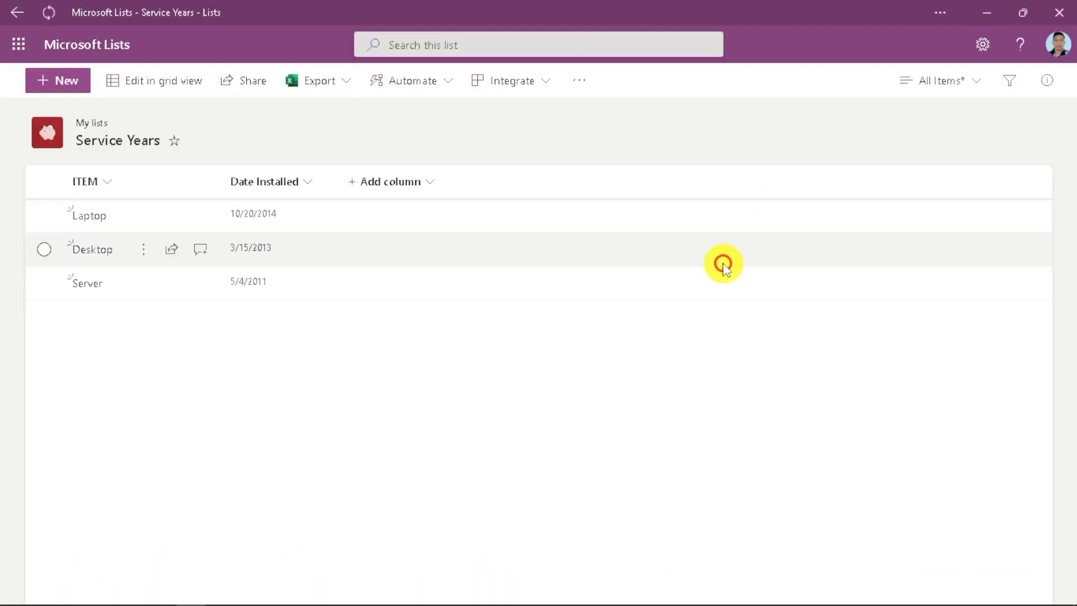
Open List settings from the gear menu, going back to the site after an error and retrying.
{"action": "left_click", "coordinate": [979, 46]}
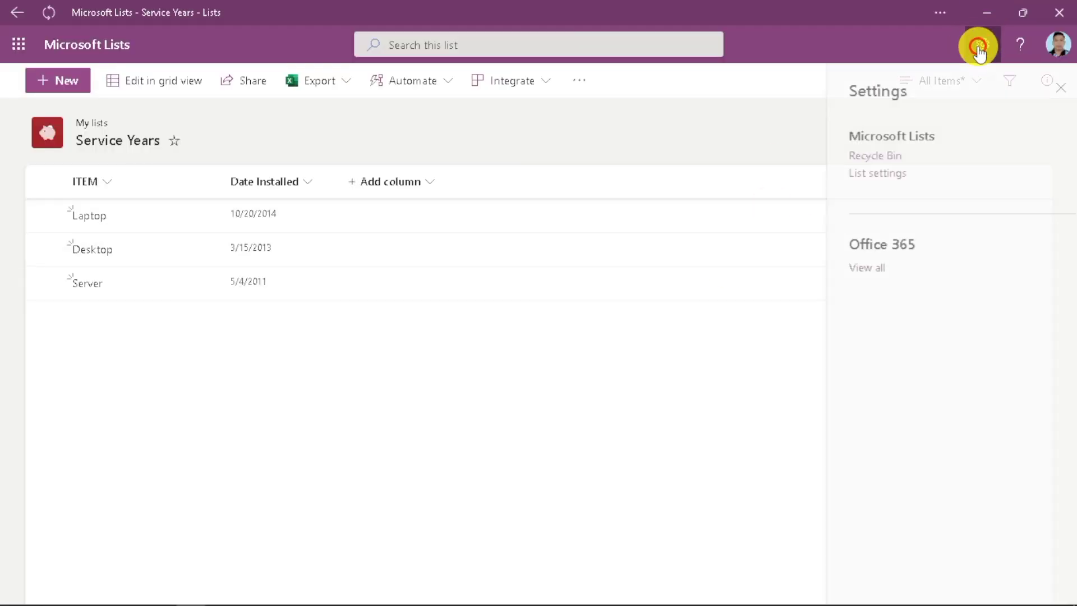
{"action": "left_click", "coordinate": [868, 179]}
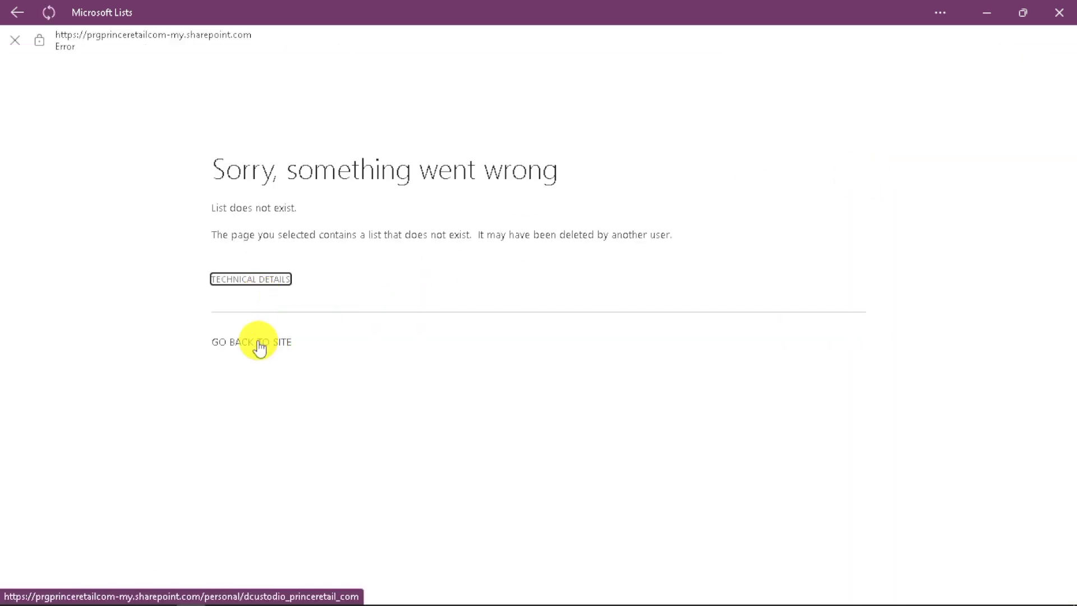
{"action": "left_click", "coordinate": [15, 40]}
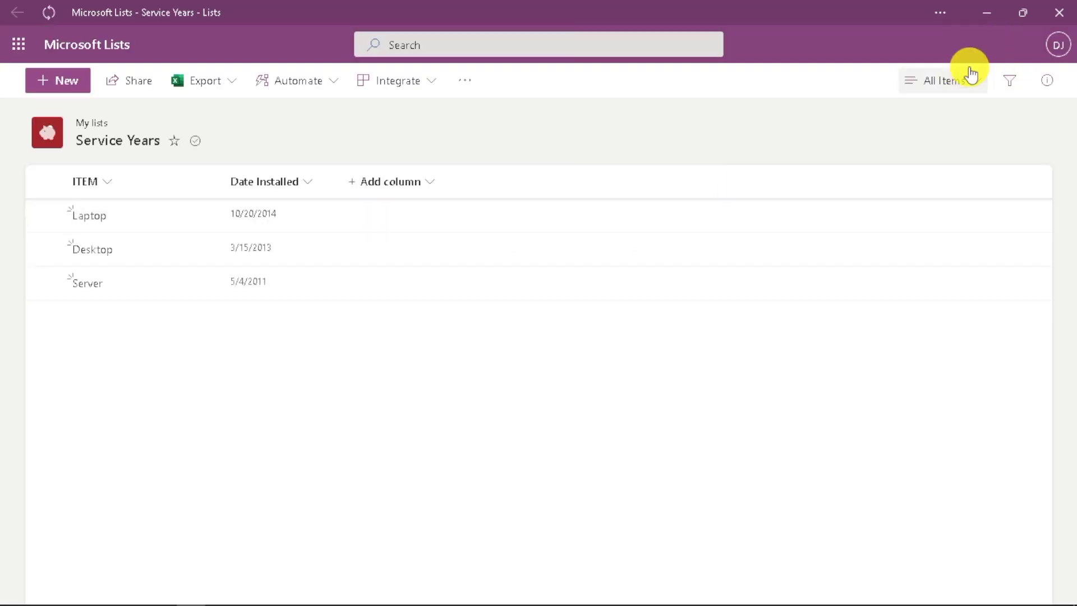
{"action": "left_click", "coordinate": [981, 51]}
{"action": "left_click", "coordinate": [866, 173]}
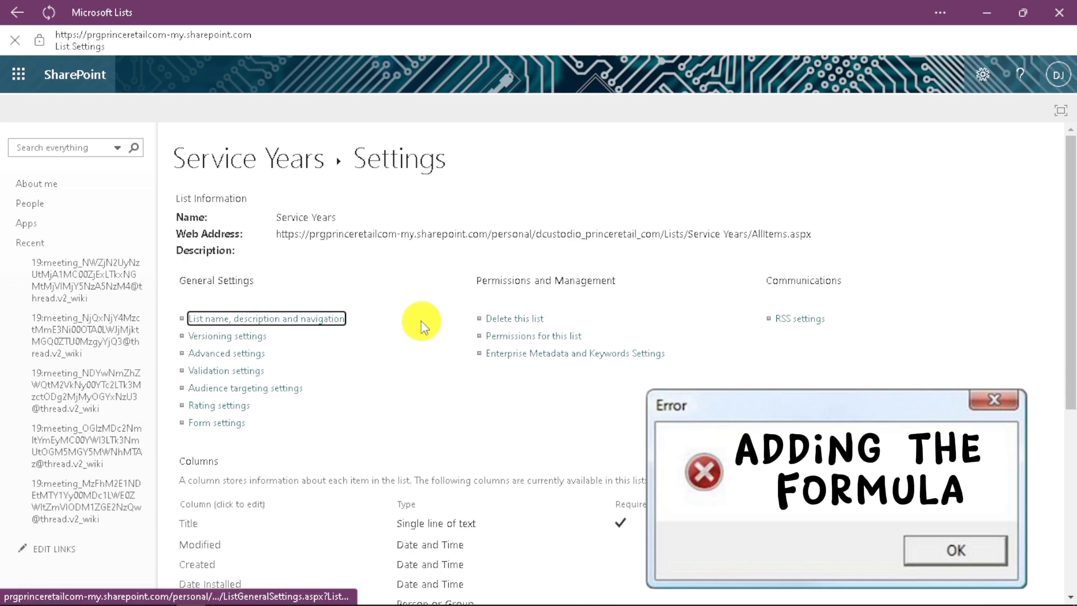
Create a new column named 'Service Years' and set its type to Calculated.
{"action": "scroll", "coordinate": [420, 321], "scroll_direction": "down", "scroll_amount": 4}
{"action": "scroll", "coordinate": [420, 321], "scroll_direction": "down", "scroll_amount": 1}
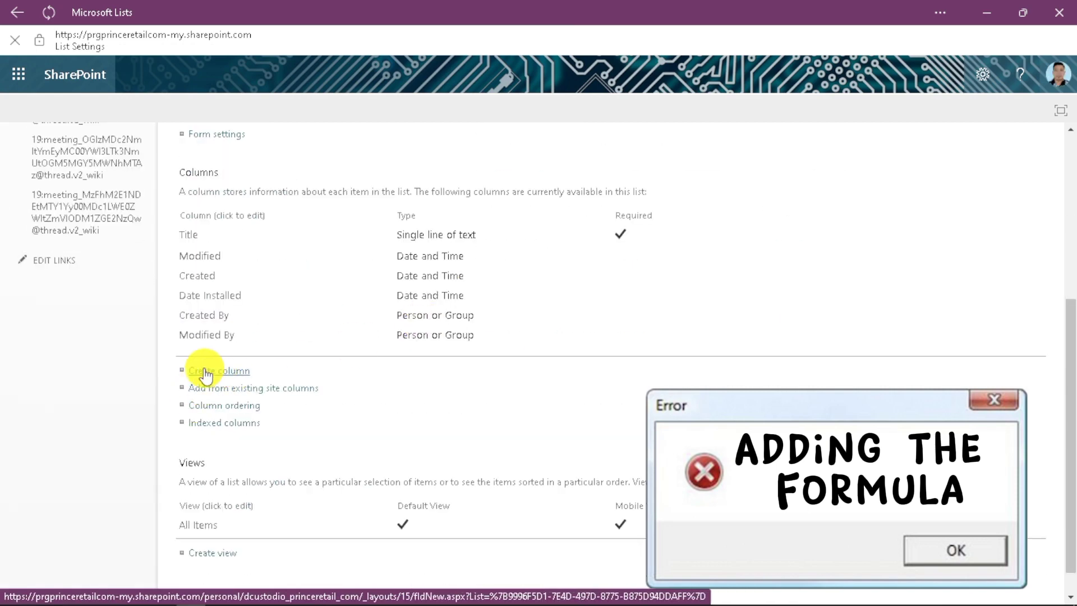
{"action": "left_click", "coordinate": [223, 373]}
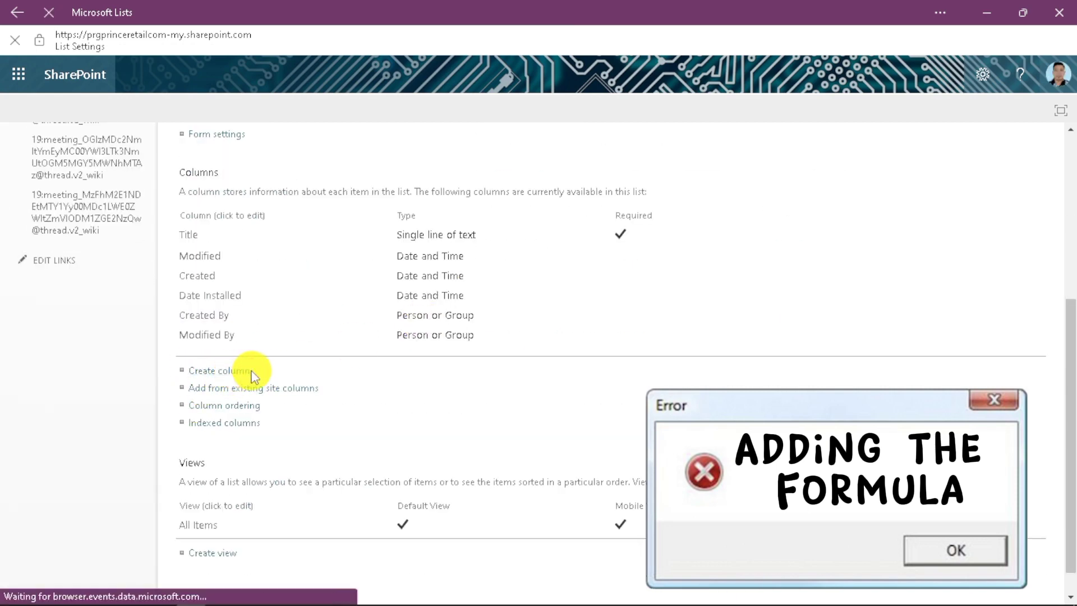
{"action": "left_click", "coordinate": [424, 218]}
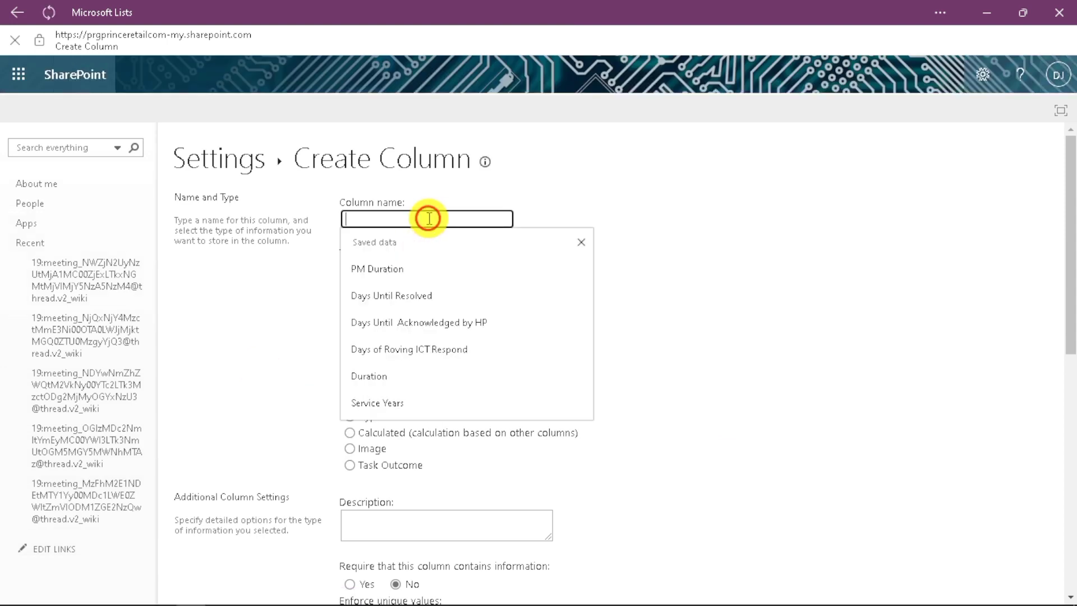
{"action": "type", "text": "Service Years"}
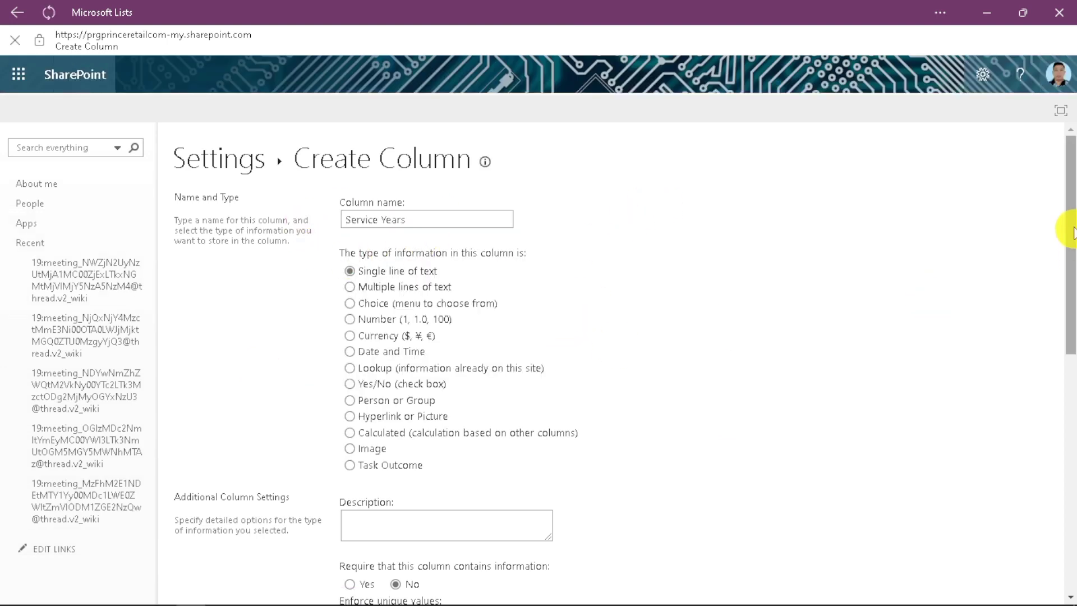
{"action": "mouse_move", "coordinate": [1070, 229]}
{"action": "left_mouse_down"}
{"action": "mouse_move", "coordinate": [1073, 292]}
{"action": "mouse_move", "coordinate": [332, 367]}
{"action": "left_mouse_up"}
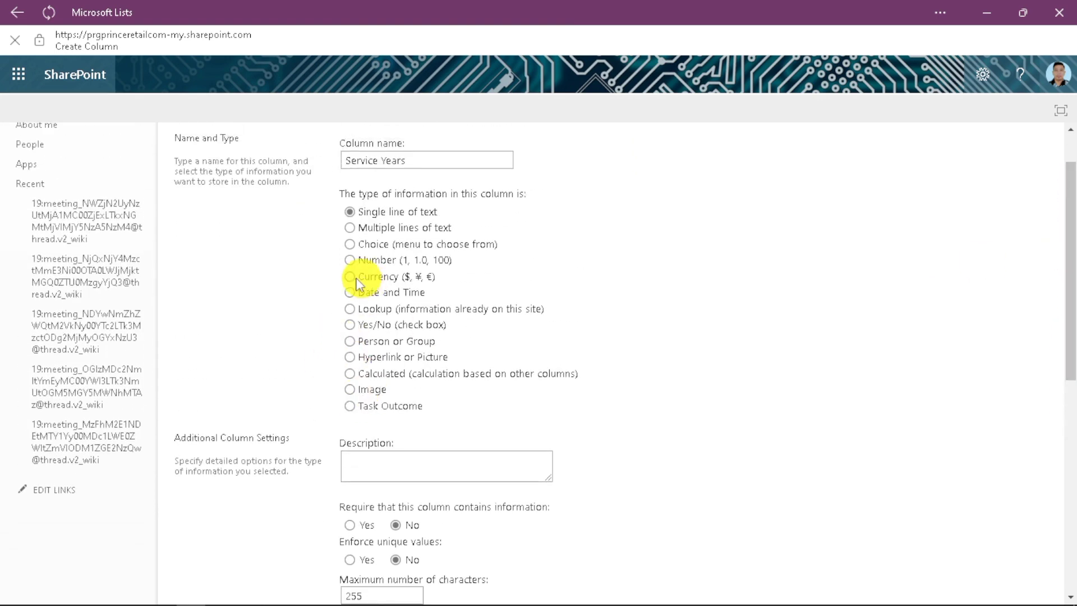
{"action": "left_click", "coordinate": [350, 376]}
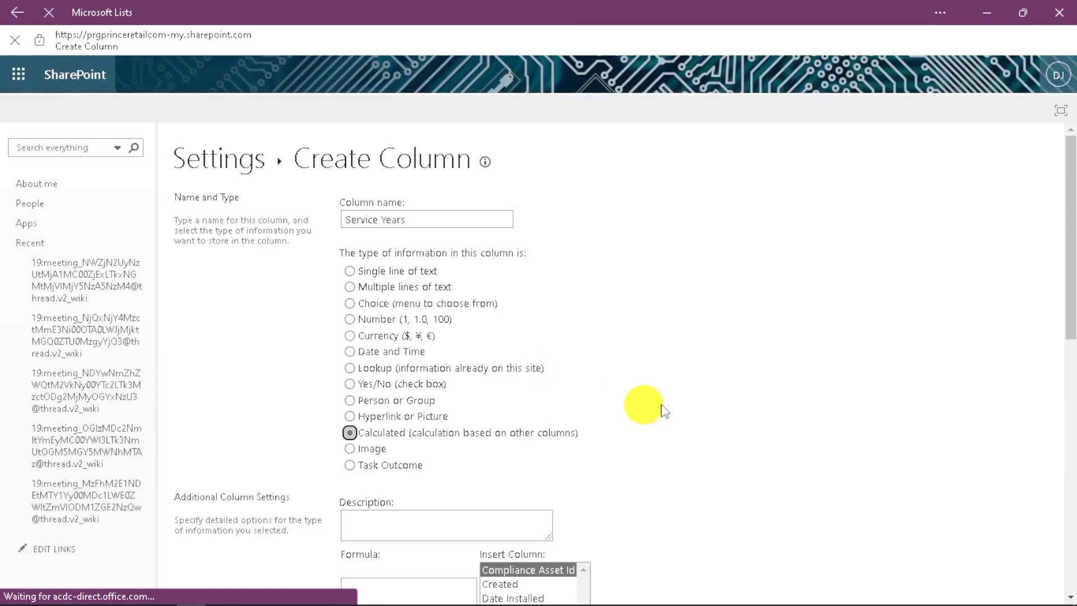
{"action": "left_click_drag", "start_coordinate": [1071, 275], "coordinate": [1071, 381]}
Copy the whole years-months-days formula from Notepad.
{"action": "left_click", "coordinate": [409, 354]}
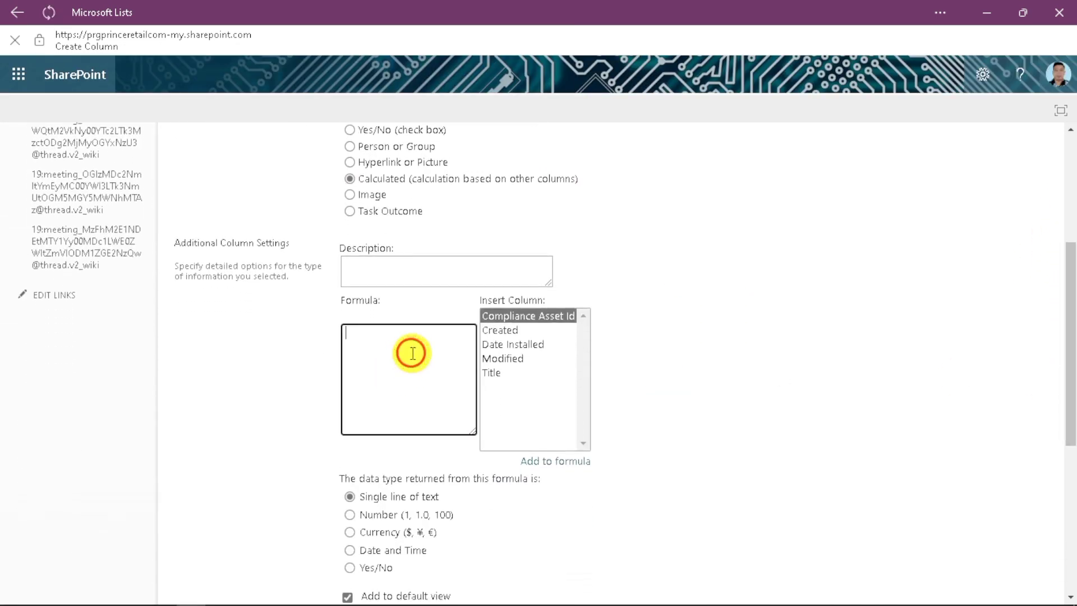
{"action": "left_click", "coordinate": [342, 597]}
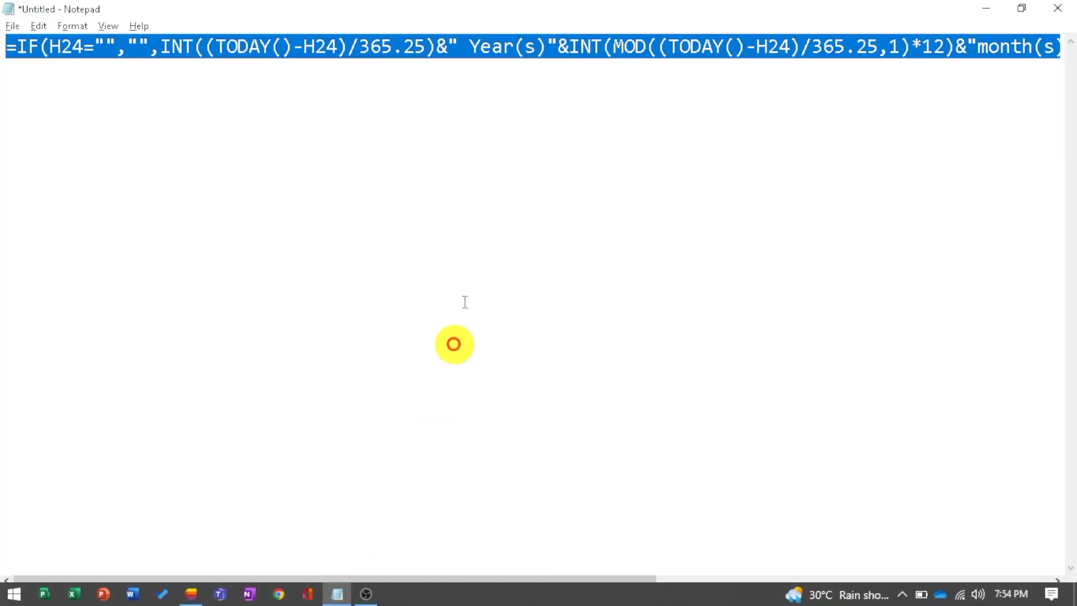
{"action": "left_click", "coordinate": [462, 187]}
{"action": "key", "text": "ctrl+a"}
{"action": "right_click", "coordinate": [299, 47]}
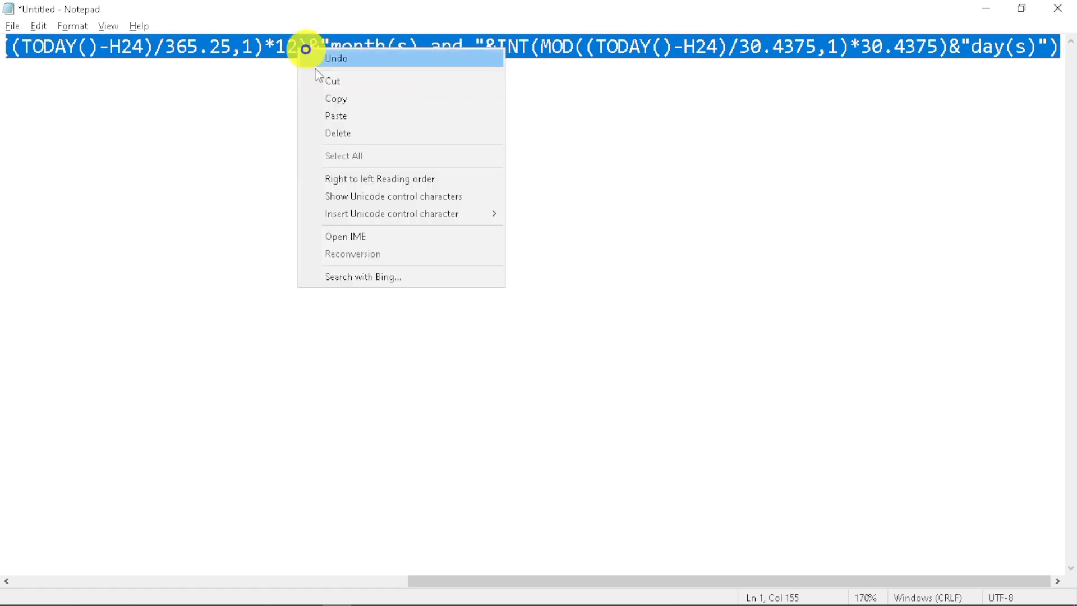
{"action": "left_click", "coordinate": [349, 99]}
{"action": "key", "text": "alt+Tab"}
Paste the formula into the Formula box and enlarge the box to show it fully.
{"action": "left_click", "coordinate": [381, 342]}
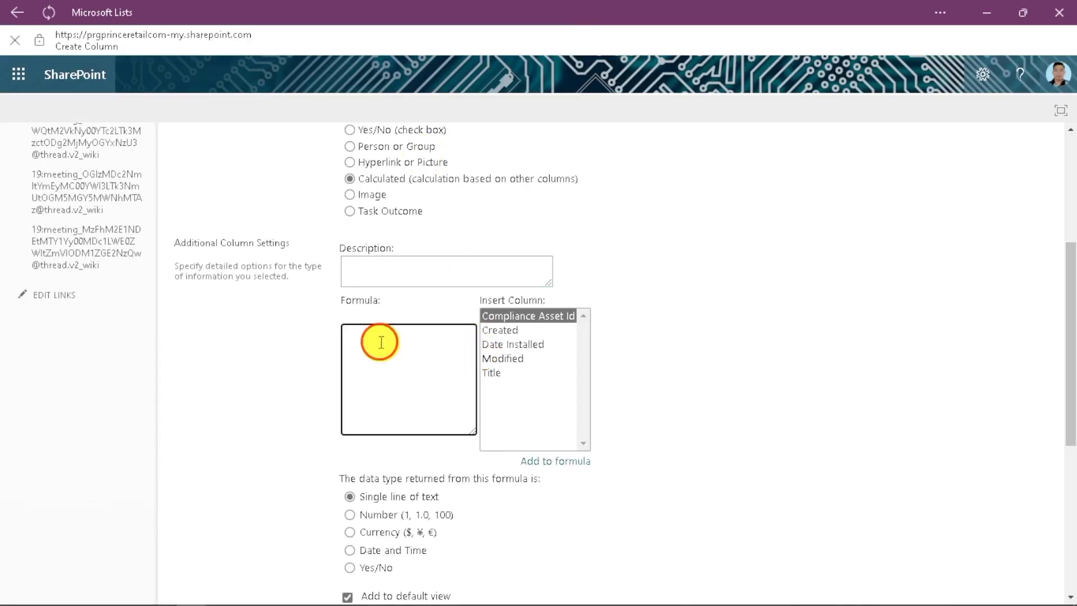
{"action": "key", "text": "ctrl+v"}
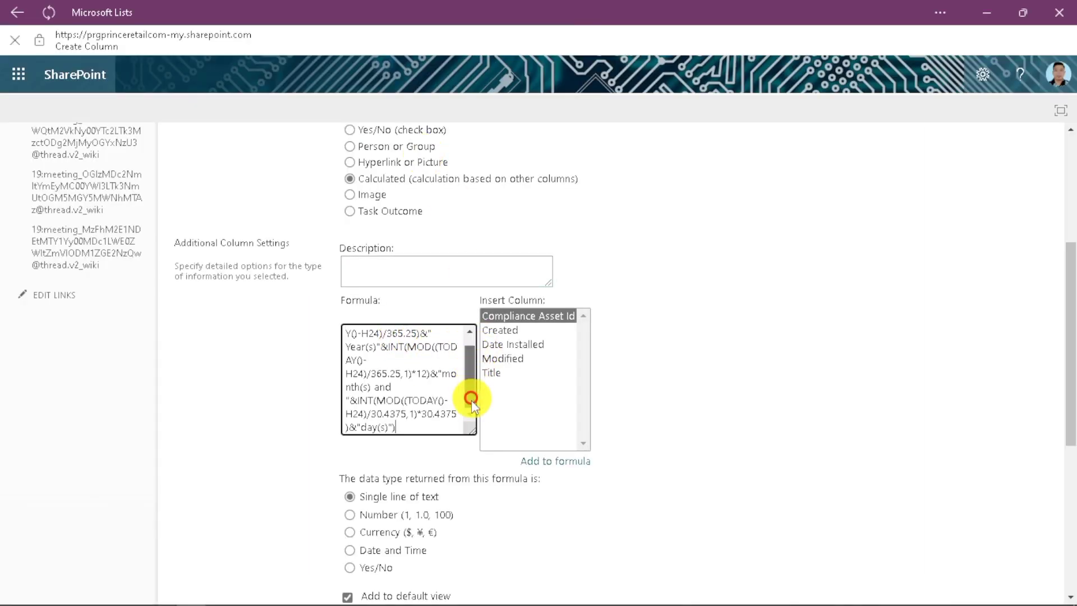
{"action": "scroll", "coordinate": [471, 387], "scroll_direction": "up", "scroll_amount": 1}
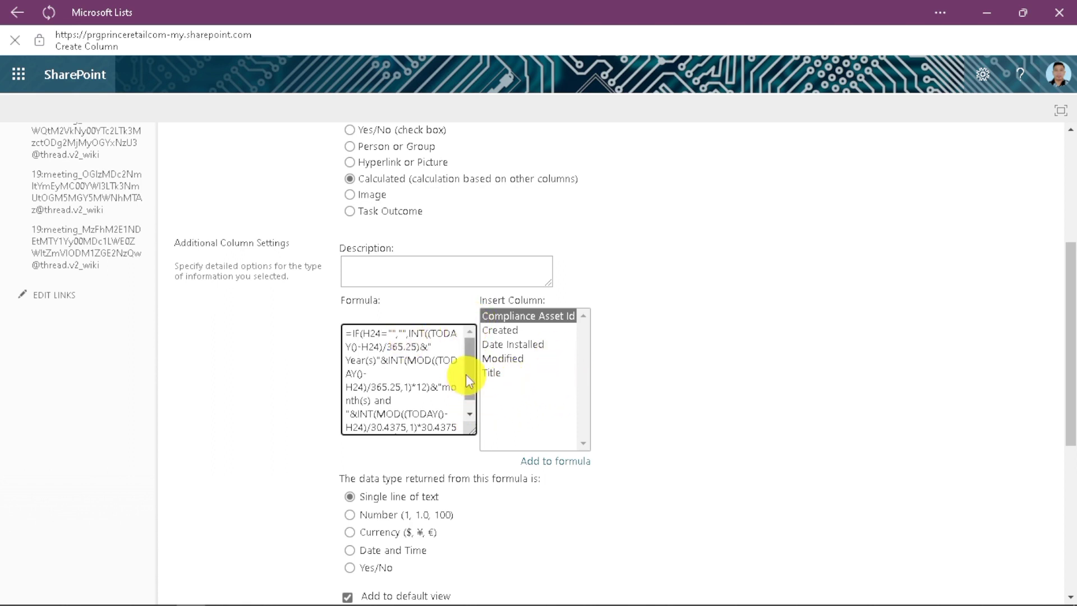
{"action": "left_click_drag", "start_coordinate": [465, 375], "coordinate": [467, 389]}
{"action": "left_click_drag", "start_coordinate": [473, 430], "coordinate": [585, 437]}
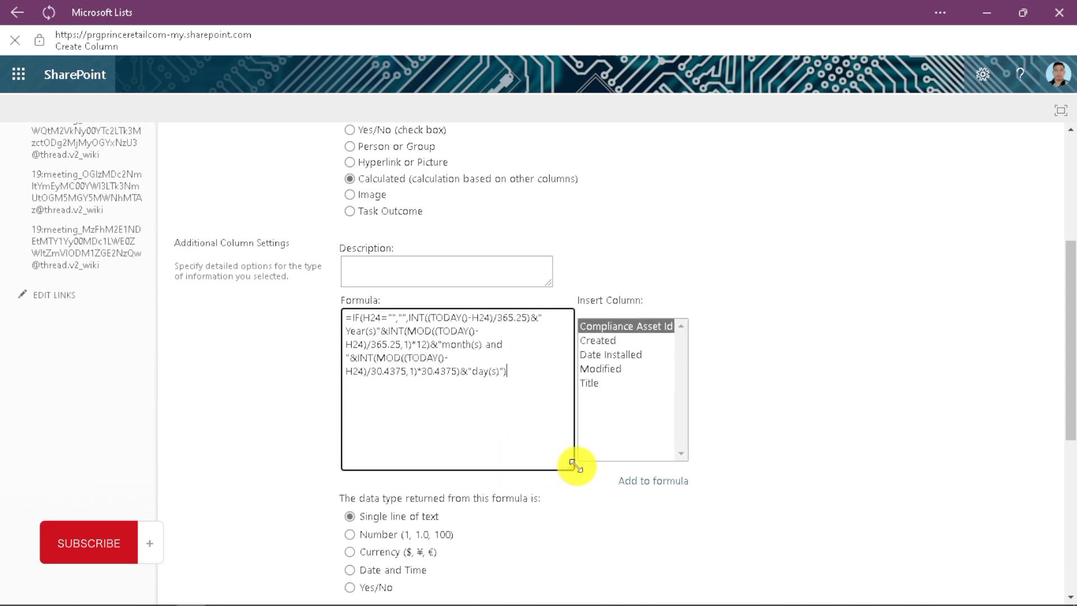
Insert the [Date Installed] reference and use it to replace the first H24.
{"action": "left_click", "coordinate": [540, 387]}
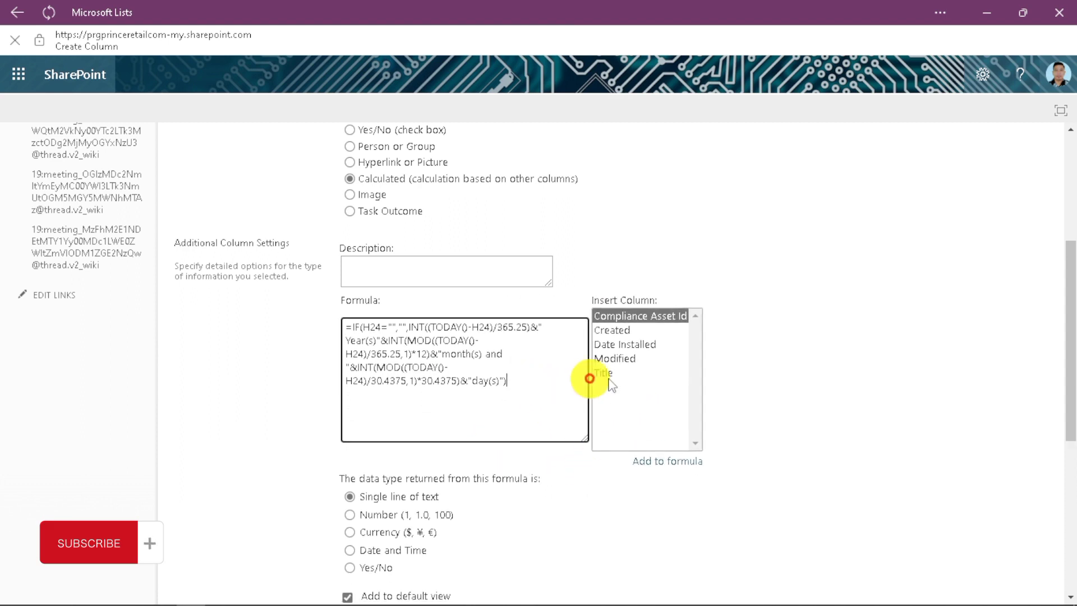
{"action": "left_click", "coordinate": [636, 345]}
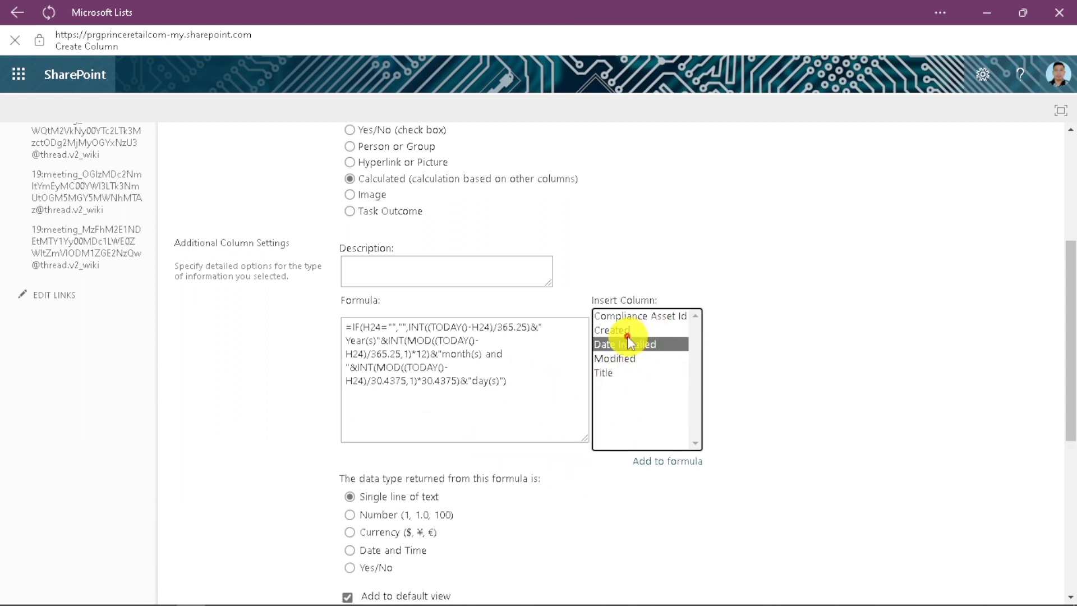
{"action": "left_click", "coordinate": [665, 461]}
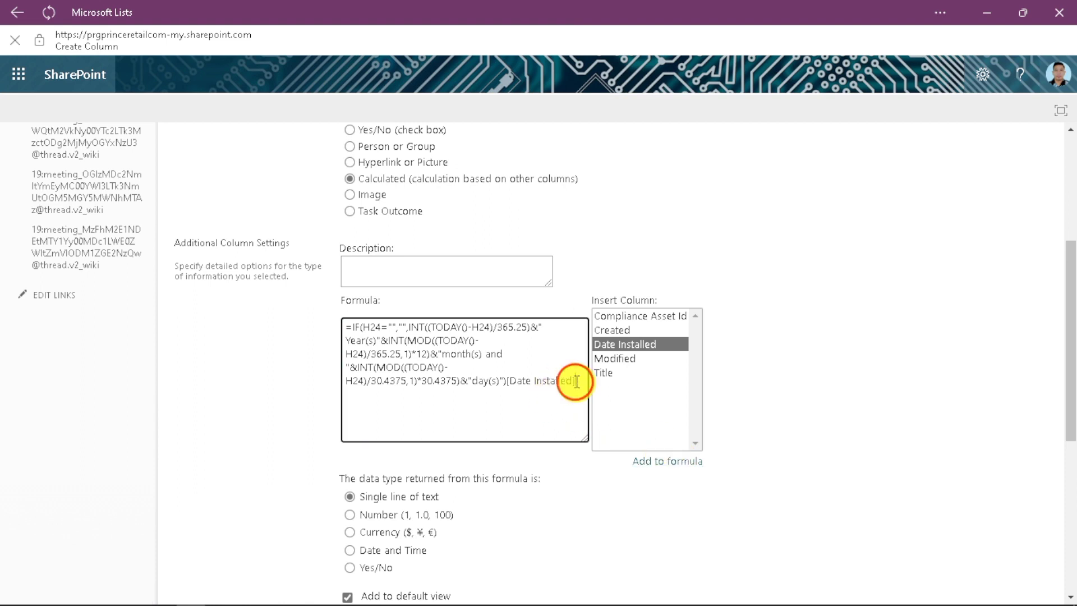
{"action": "right_click", "coordinate": [523, 385]}
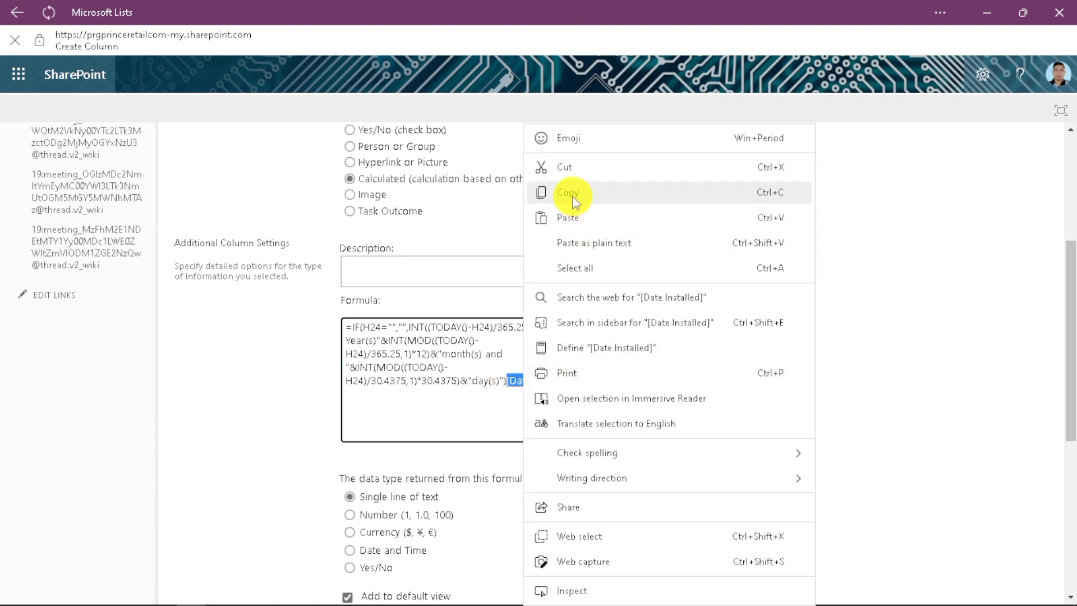
{"action": "left_click", "coordinate": [565, 167]}
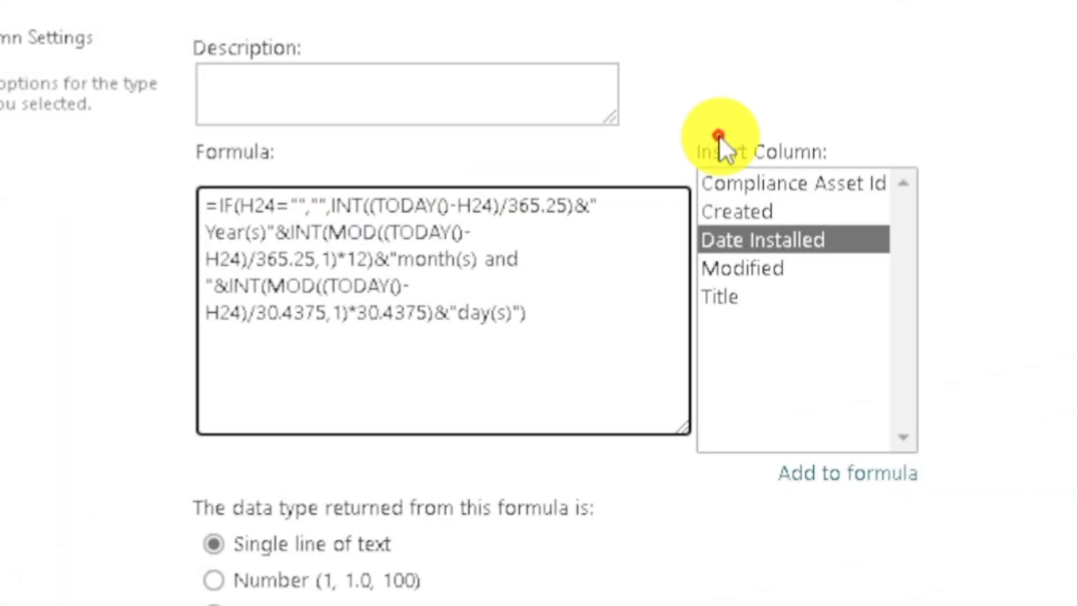
{"action": "key", "text": "BackSpace"}
{"action": "key", "text": "BackSpace"}
{"action": "key", "text": "BackSpace"}
{"action": "key", "text": "ctrl+v"}
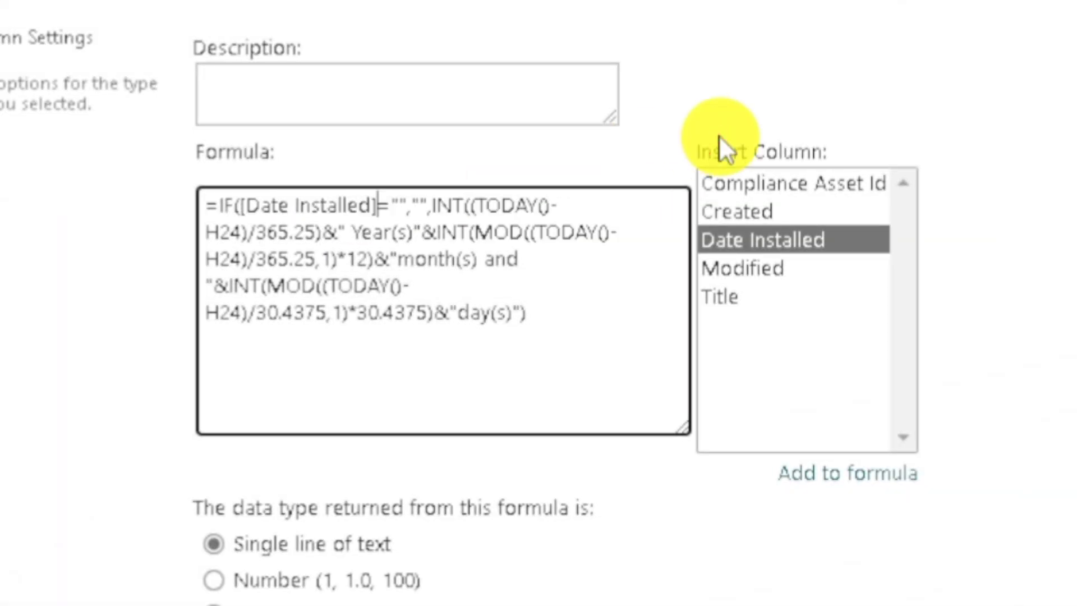
Replace the remaining H24 references in the formula with [Date Installed].
{"action": "left_click", "coordinate": [241, 231]}
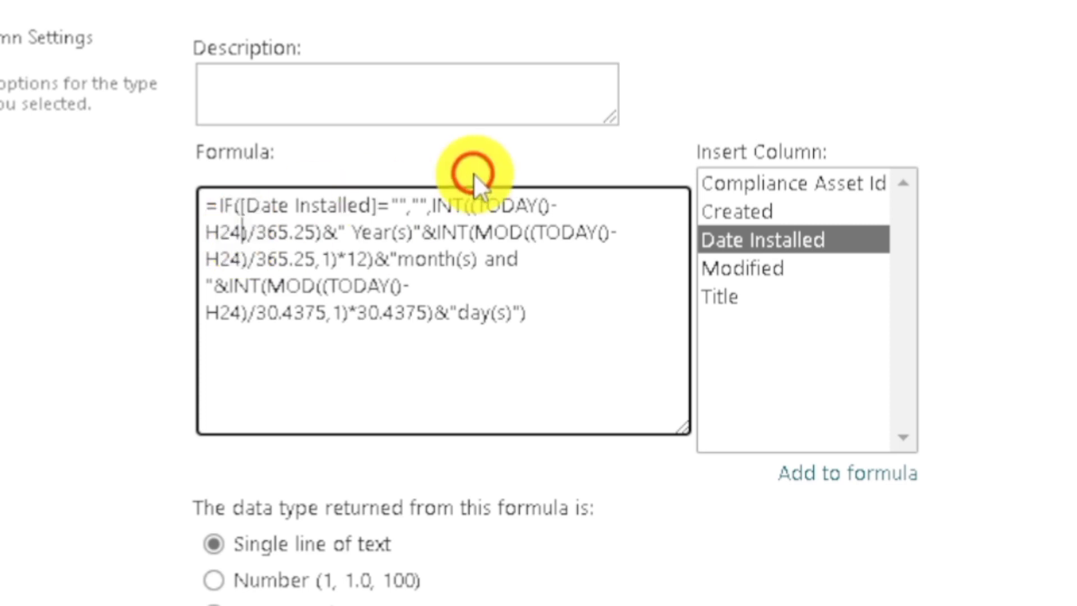
{"action": "key", "text": "BackSpace"}
{"action": "key", "text": "BackSpace"}
{"action": "key", "text": "BackSpace"}
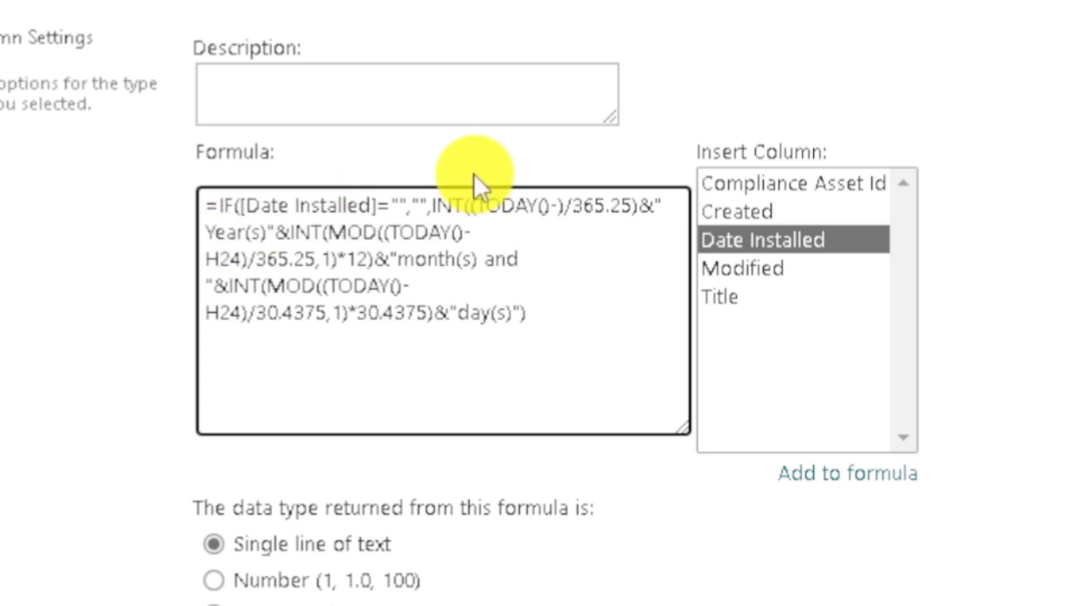
{"action": "key", "text": "ctrl+v"}
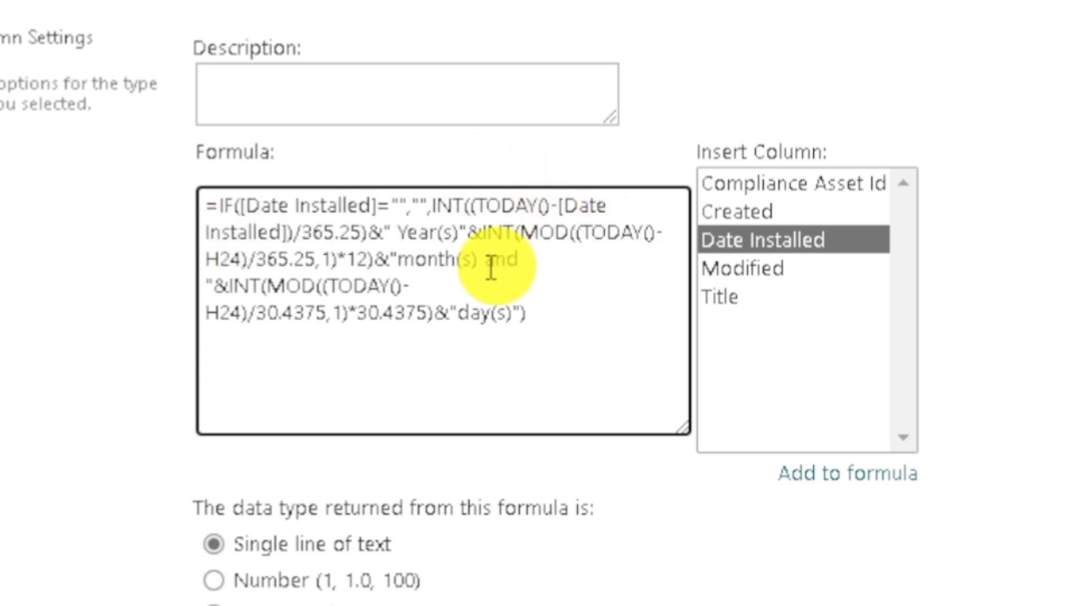
{"action": "left_click", "coordinate": [245, 258]}
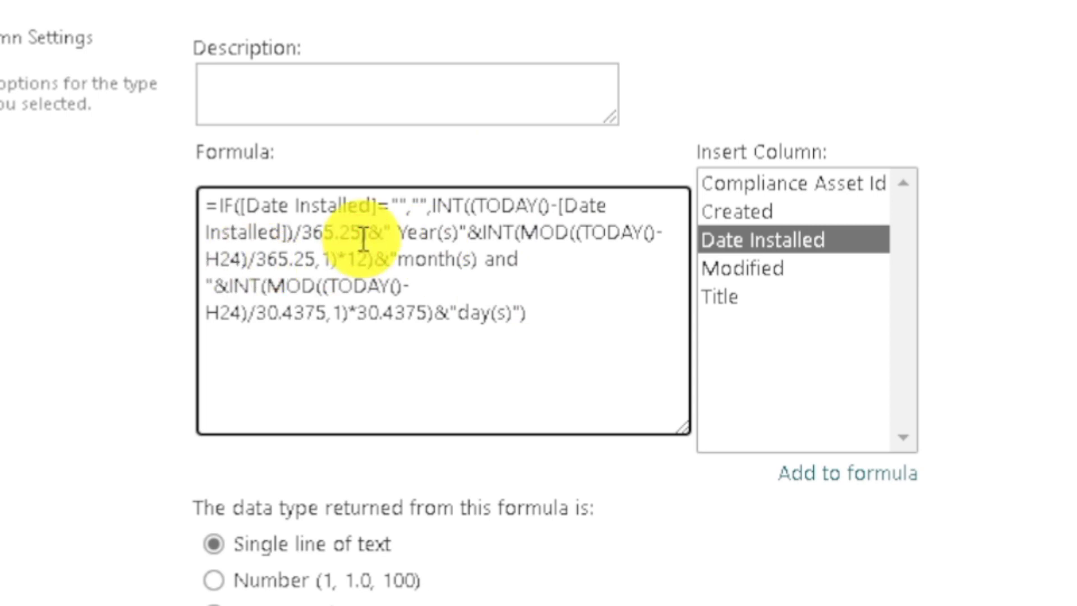
{"action": "key", "text": "BackSpace"}
{"action": "key", "text": "BackSpace"}
{"action": "key", "text": "BackSpace"}
{"action": "key", "text": "ctrl+v"}
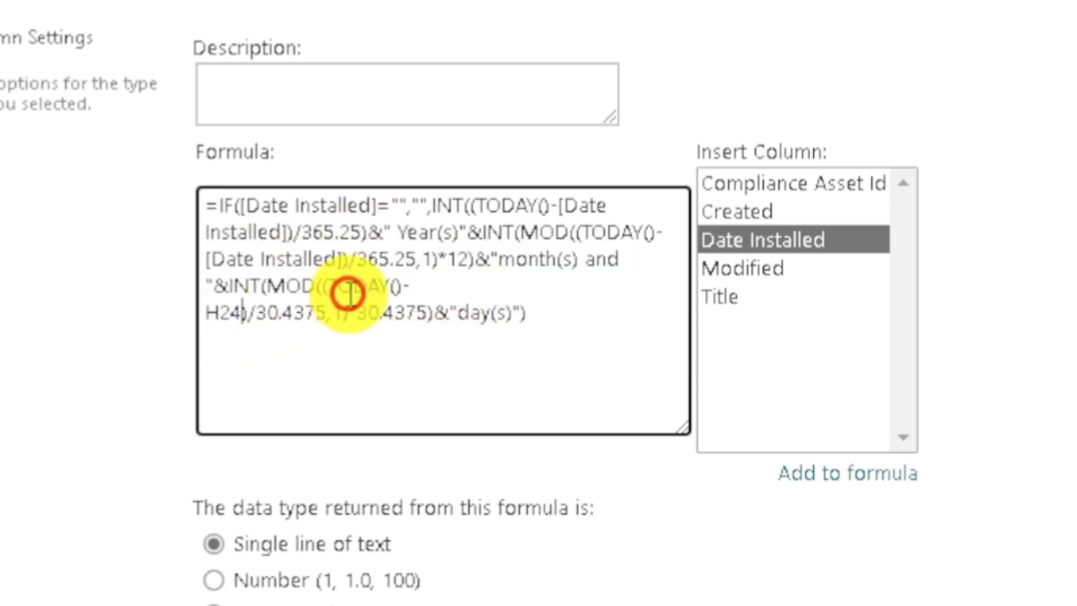
{"action": "key", "text": "BackSpace"}
{"action": "key", "text": "BackSpace"}
{"action": "key", "text": "BackSpace"}
{"action": "key", "text": "ctrl+v"}
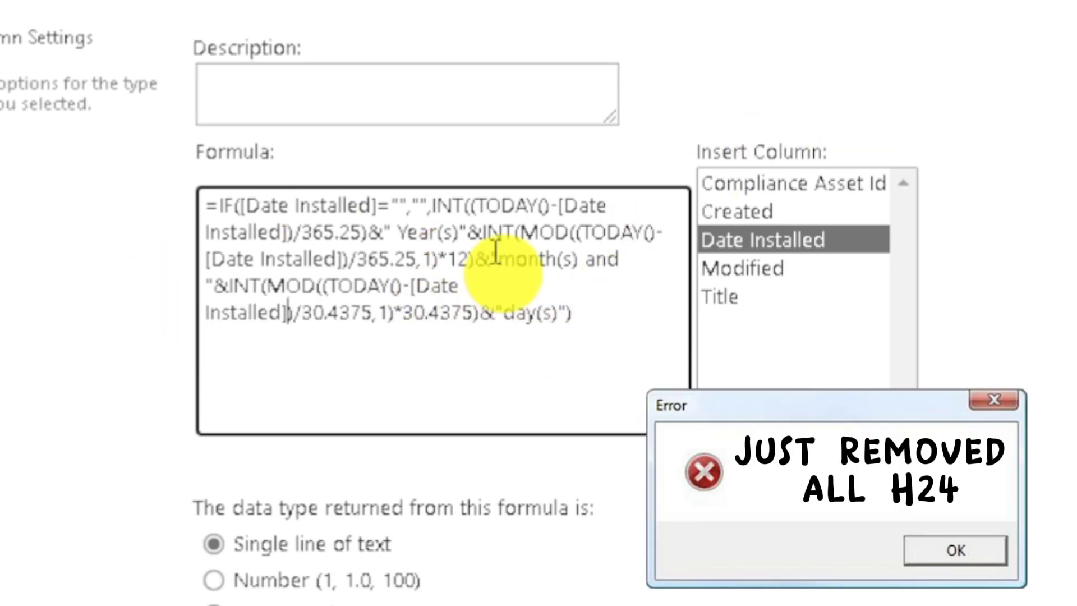
Check the rewritten formula and save the calculated Service Years column with OK.
{"action": "left_click", "coordinate": [625, 325]}
{"action": "left_click_drag", "start_coordinate": [624, 325], "coordinate": [86, 231]}
{"action": "left_click", "coordinate": [543, 351]}
{"action": "left_click_drag", "start_coordinate": [626, 335], "coordinate": [146, 190]}
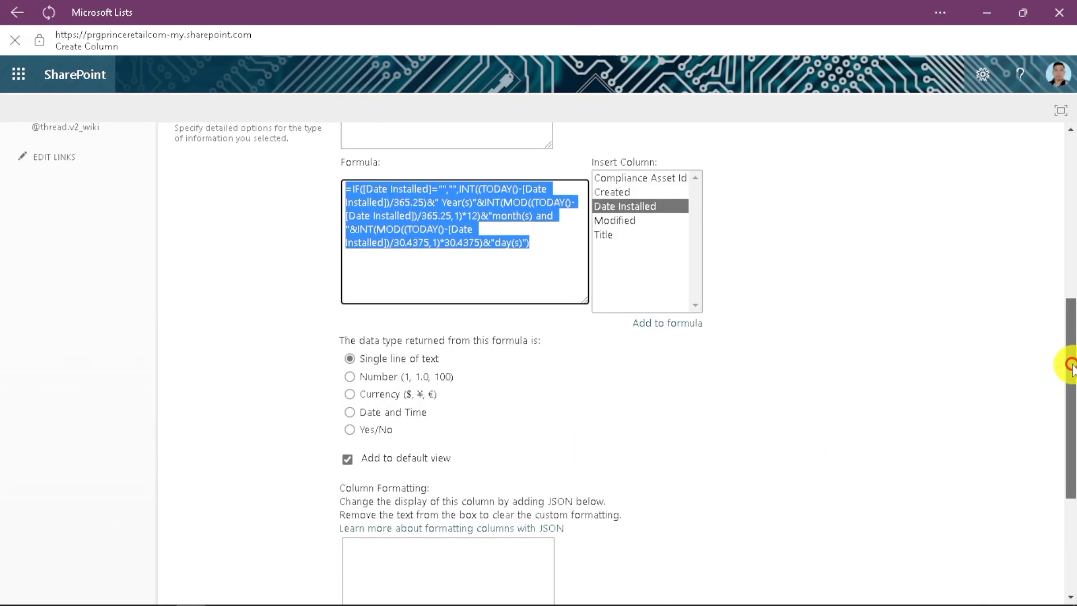
{"action": "scroll", "coordinate": [1069, 347], "scroll_direction": "down", "scroll_amount": 1}
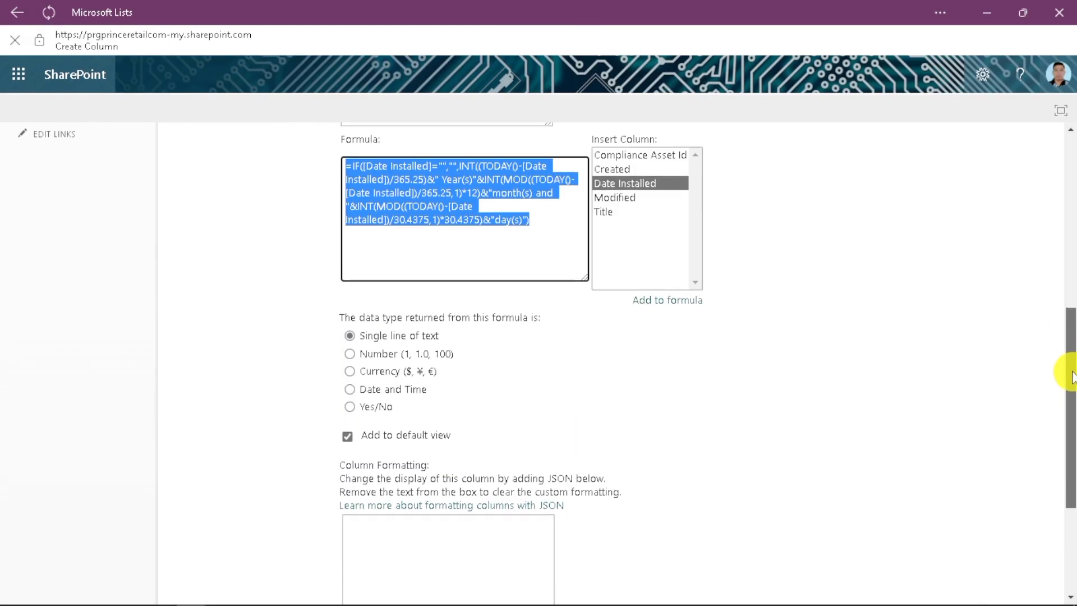
{"action": "left_click_drag", "start_coordinate": [1071, 376], "coordinate": [1067, 457]}
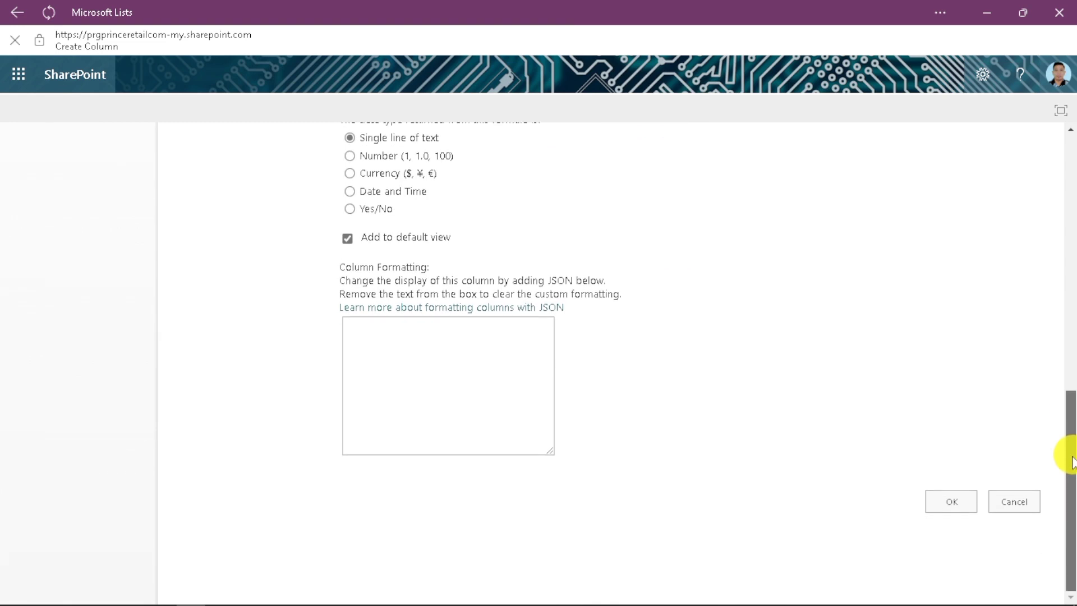
{"action": "left_click", "coordinate": [952, 501]}
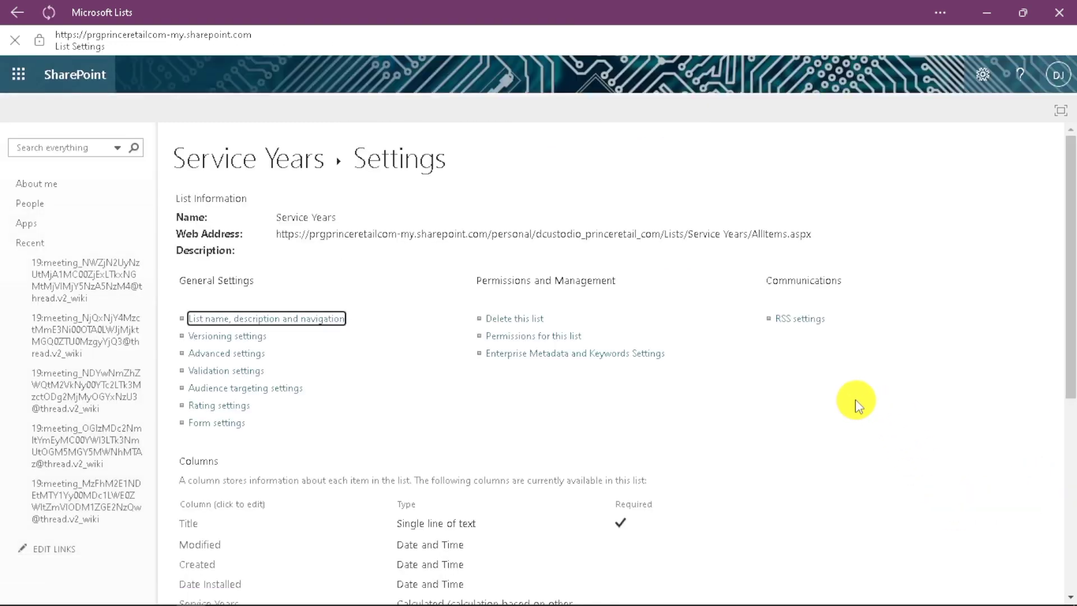
Return to the Service Years list, widen its Service Years column to fit each value, and zoom in.
{"action": "left_click", "coordinate": [241, 164]}
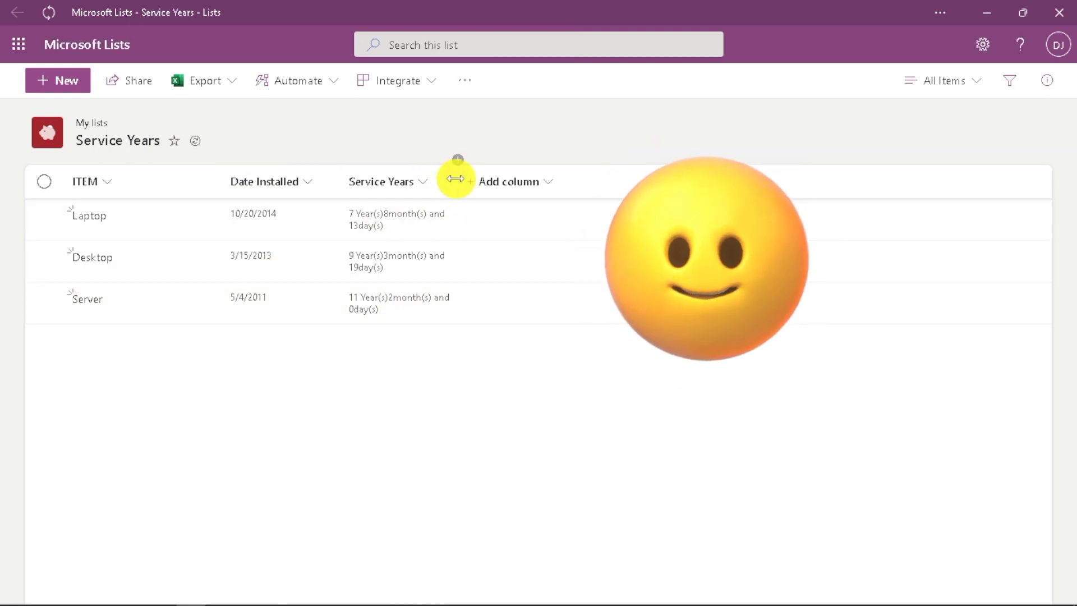
{"action": "left_click_drag", "start_coordinate": [452, 181], "coordinate": [616, 179]}
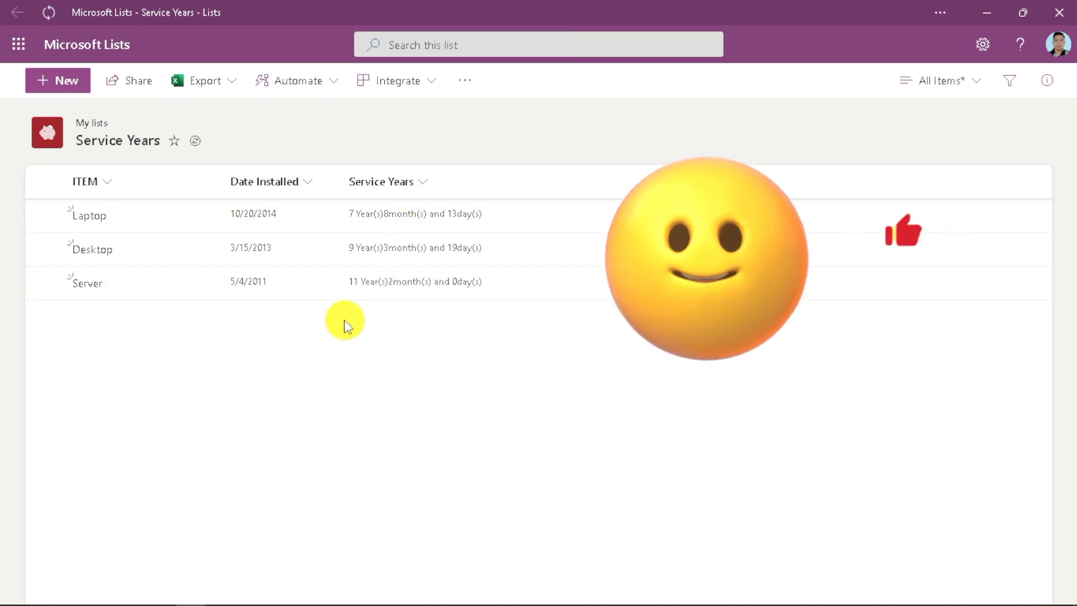
{"action": "key", "text": "ctrl+plus"}
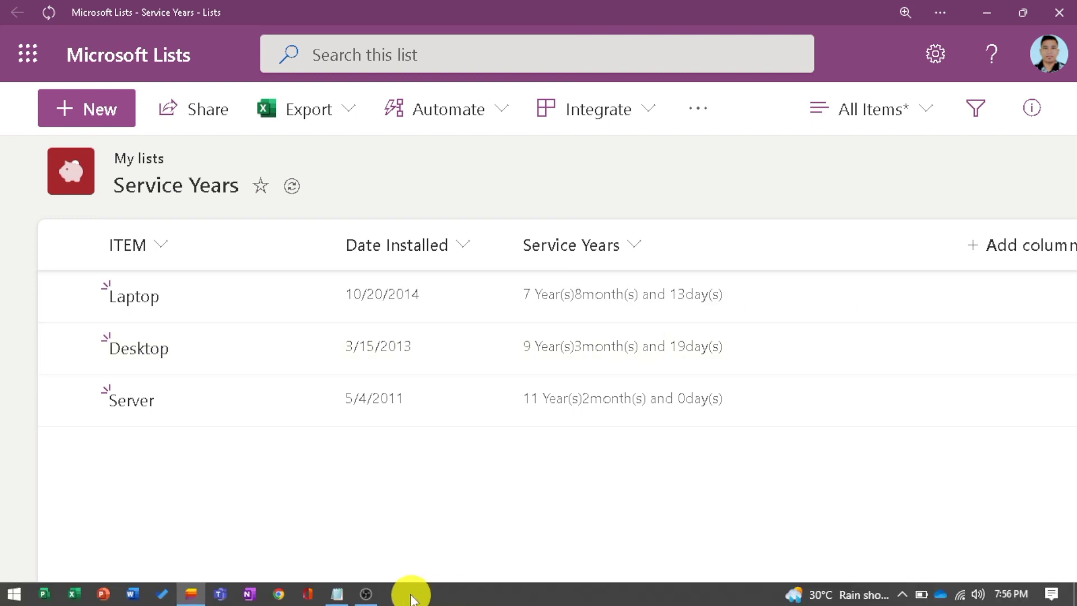
In Notepad, shrink the text and start a note below the formula beginning 'Just replace'.
{"action": "left_click", "coordinate": [338, 595]}
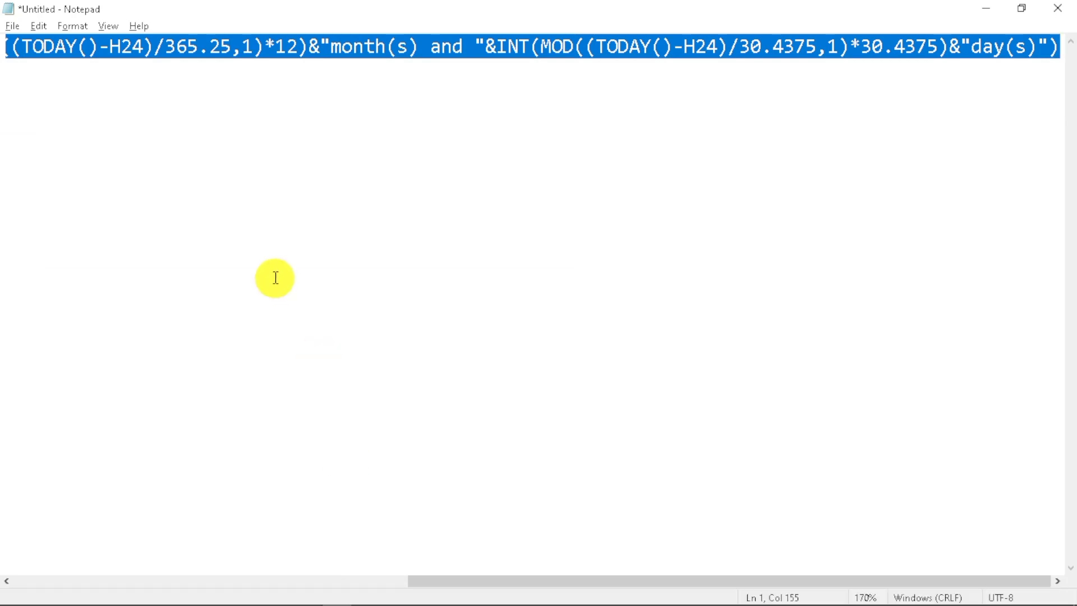
{"action": "left_click_drag", "start_coordinate": [427, 582], "coordinate": [234, 560]}
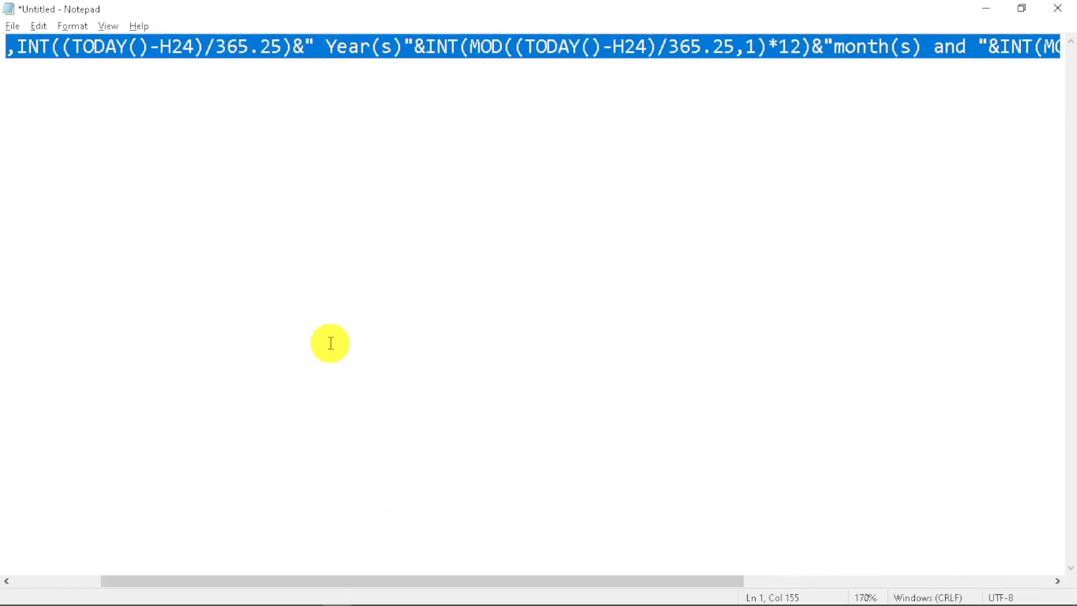
{"action": "key", "text": "ctrl+minus"}
{"action": "key", "text": "ctrl+minus"}
{"action": "key", "text": "ctrl+minus"}
{"action": "key", "text": "ctrl+minus"}
{"action": "key", "text": "End"}
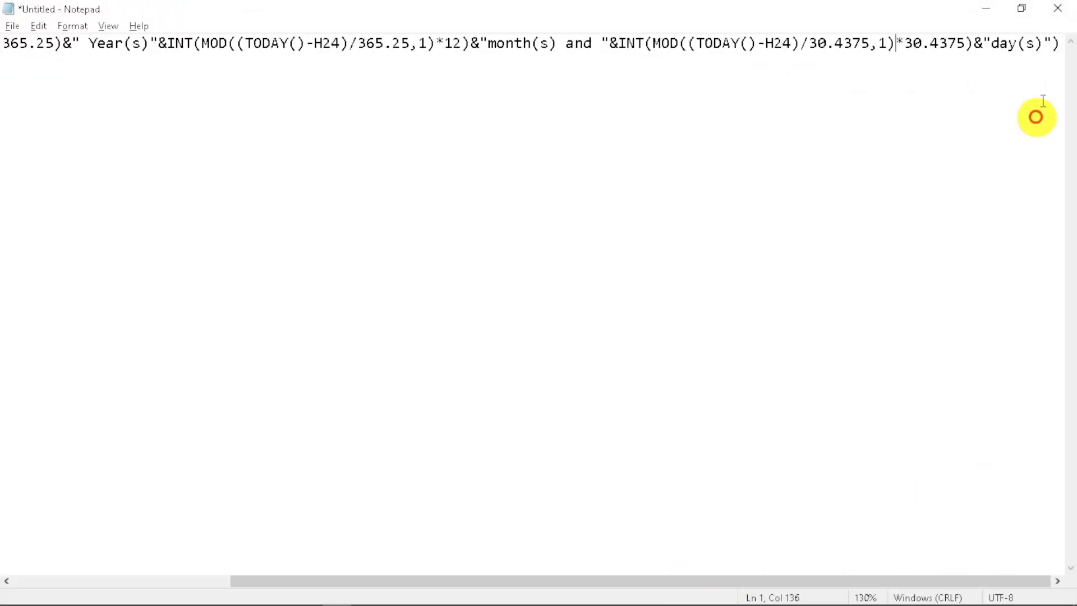
{"action": "key", "text": "Return"}
{"action": "key", "text": "Return"}
{"action": "type", "text": "T"}
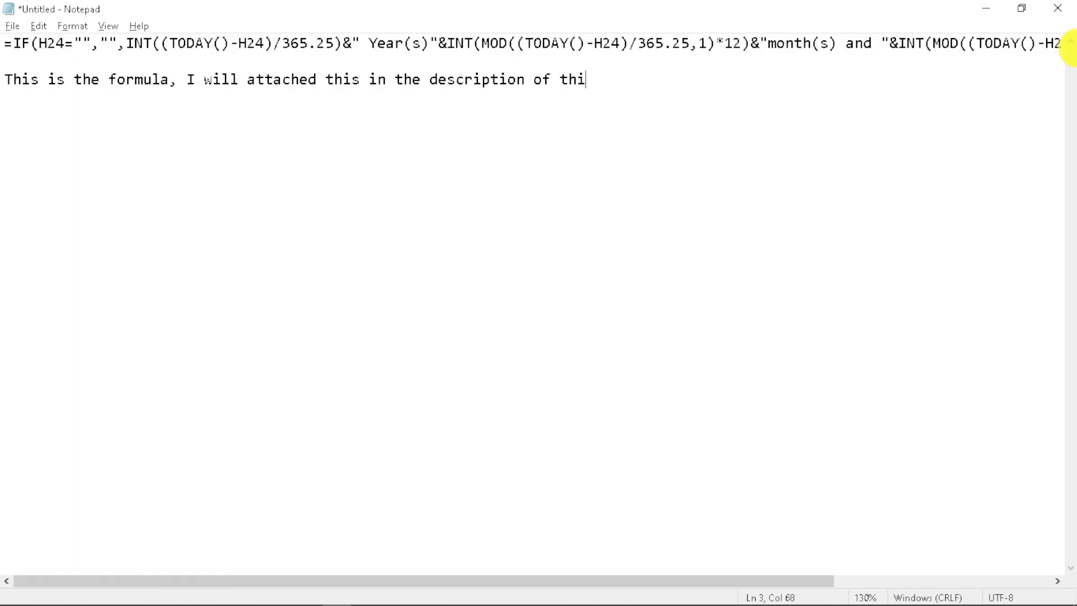
{"action": "type", "text": "Just replace the"}
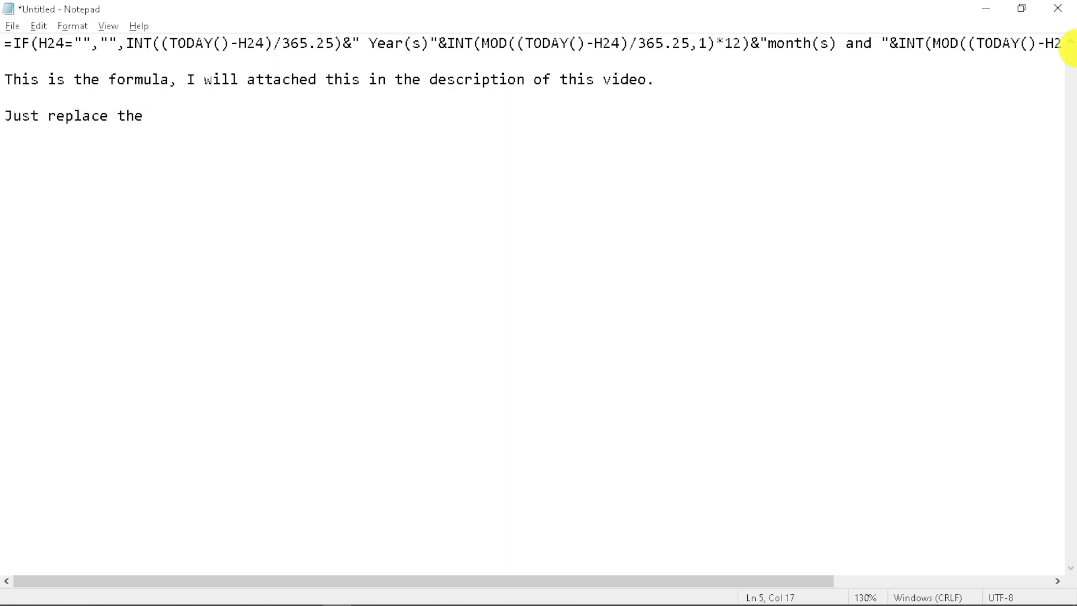
Finish the note: replace every H24 with your column name, Date Installed.
{"action": "double_click", "coordinate": [49, 43]}
{"action": "left_click", "coordinate": [46, 116]}
{"action": "type", "text": "all"}
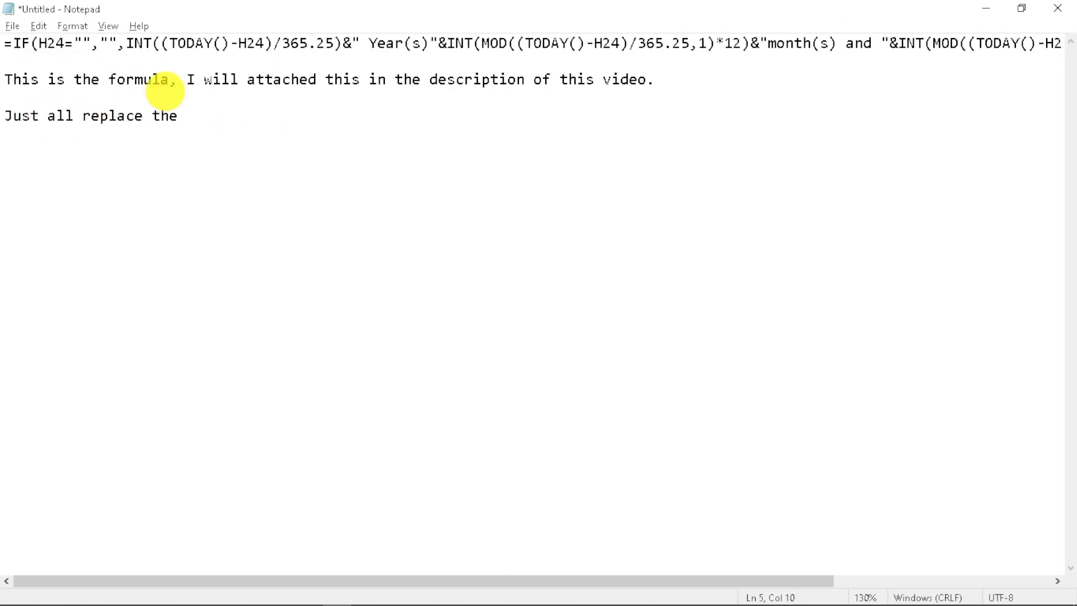
{"action": "key", "text": "ctrl+z"}
{"action": "type", "text": "H24 to"}
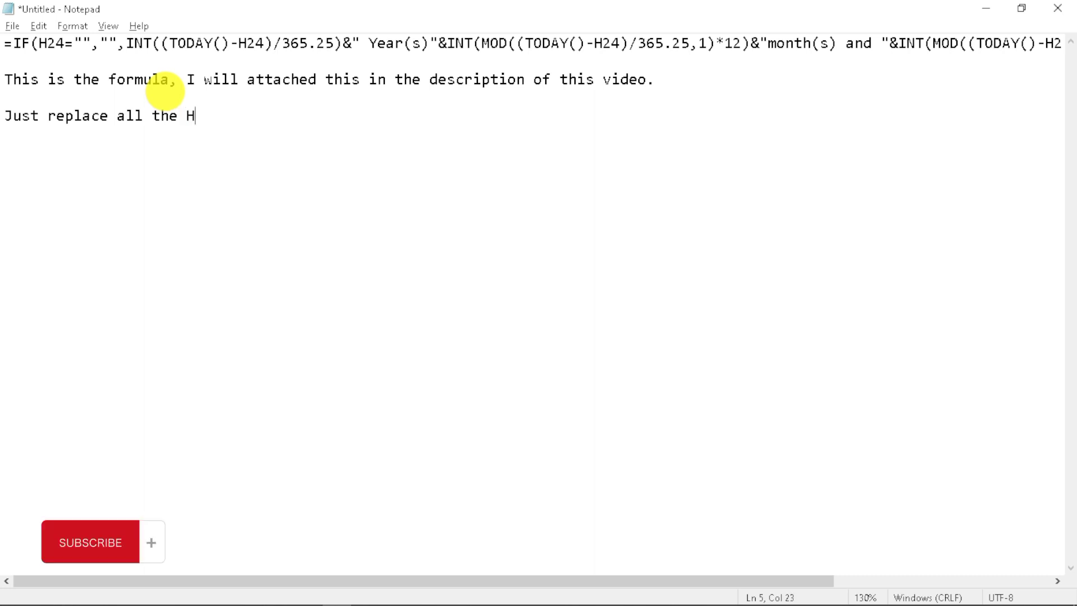
{"action": "double_click", "coordinate": [199, 116]}
{"action": "left_click", "coordinate": [330, 117]}
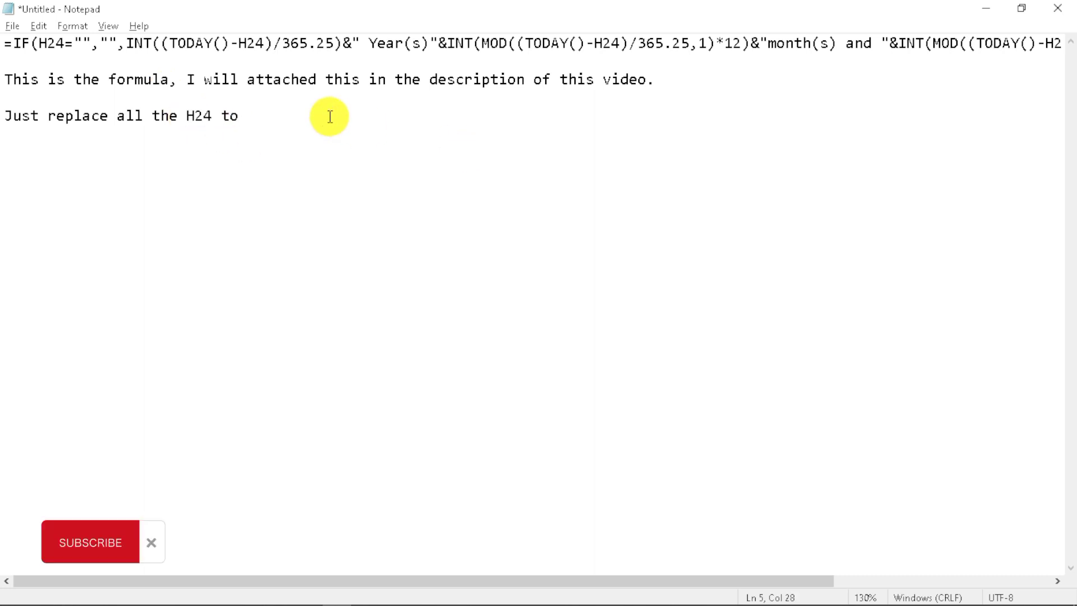
{"action": "type", "text": "Column Name my co"}
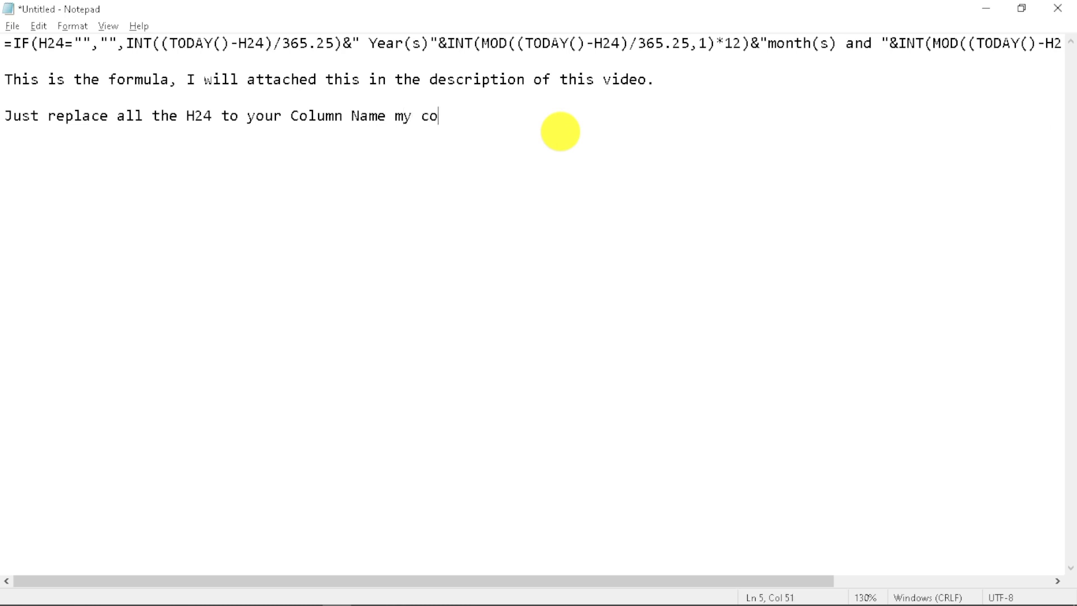
{"action": "type", "text": "lumn name is Date Installed"}
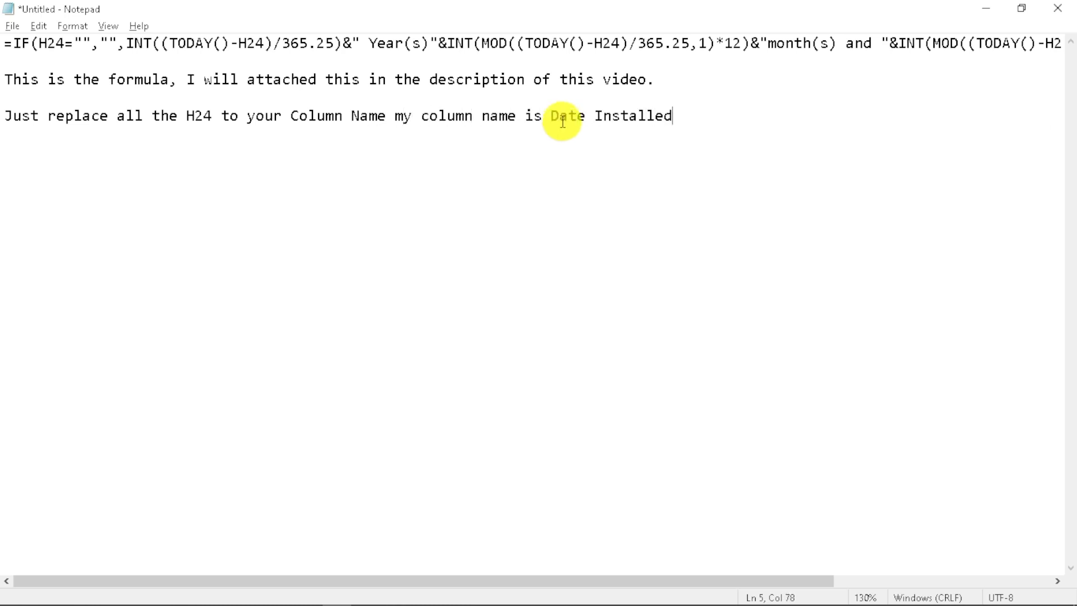
{"action": "left_click_drag", "start_coordinate": [551, 117], "coordinate": [789, 113]}
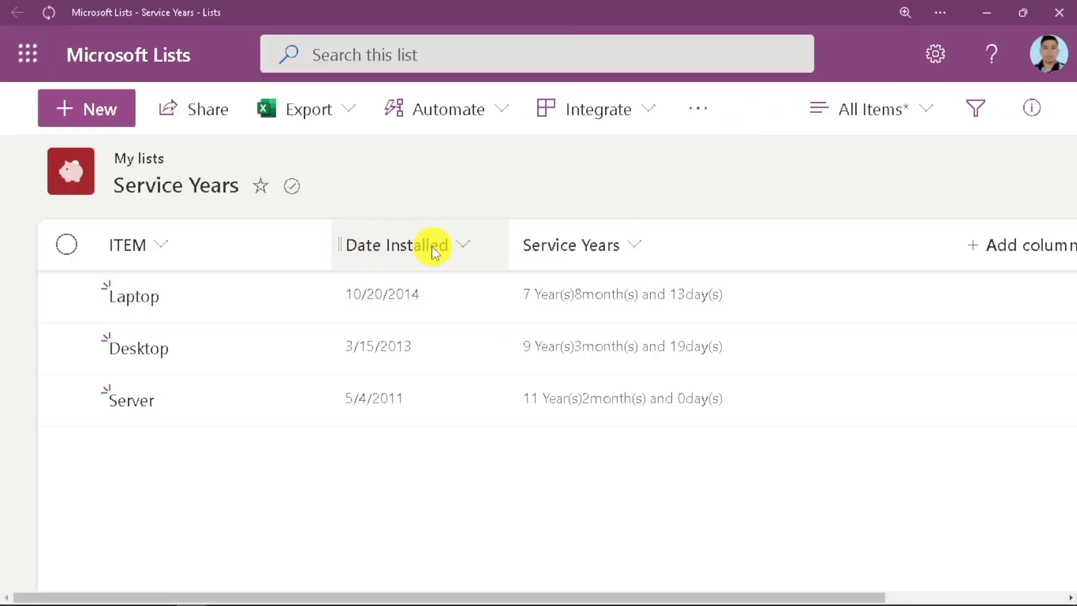
Open the Service Years List settings page and scroll to its Columns section.
{"action": "left_click", "coordinate": [942, 62]}
{"action": "left_click", "coordinate": [760, 261]}
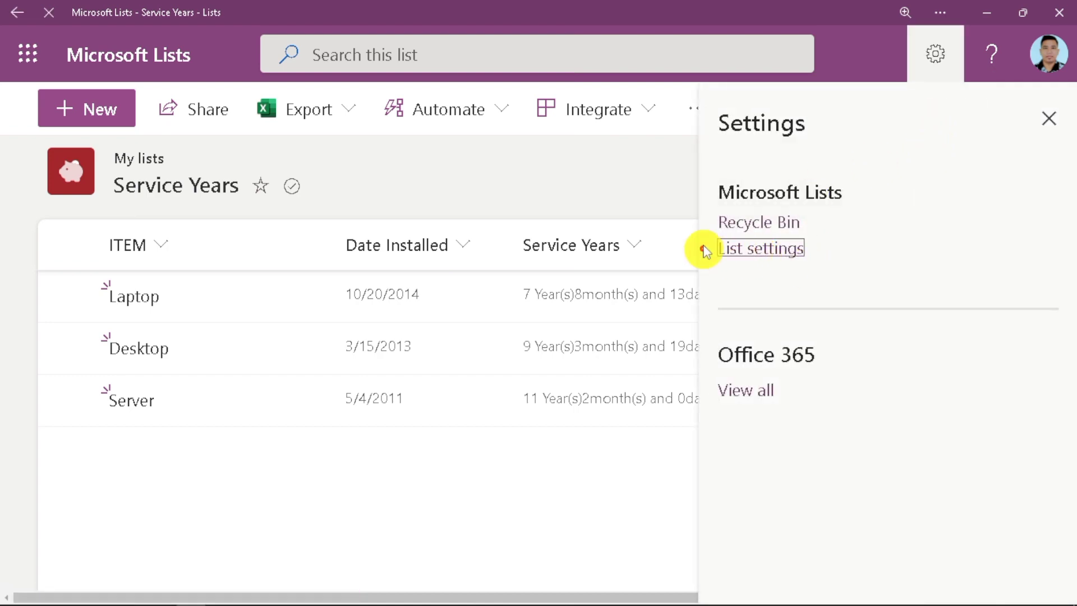
{"action": "scroll", "coordinate": [502, 298], "scroll_direction": "down", "scroll_amount": 3}
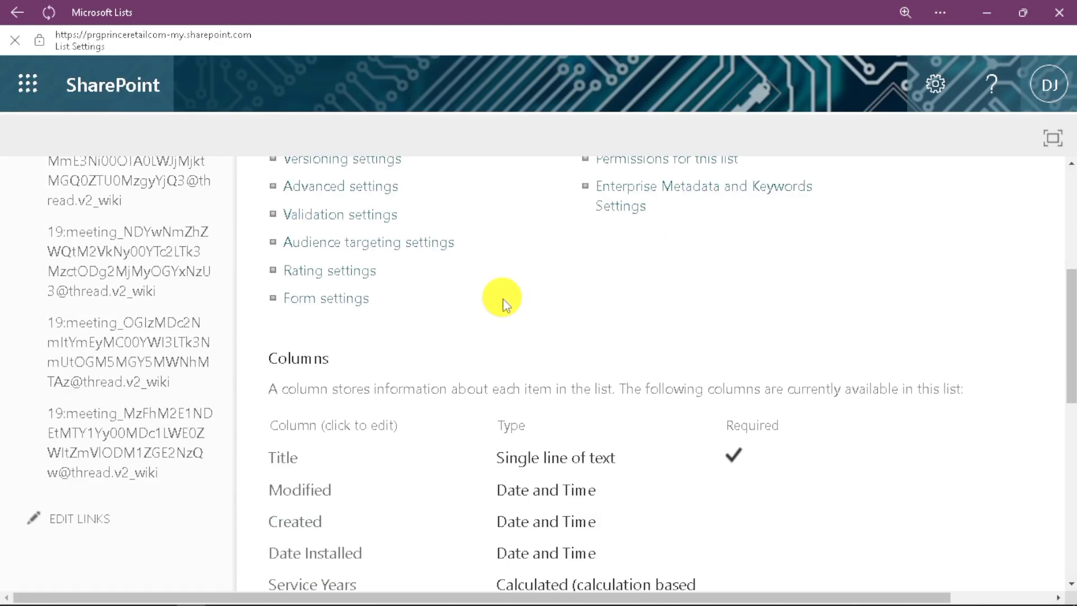
{"action": "scroll", "coordinate": [510, 303], "scroll_direction": "down", "scroll_amount": 2}
{"action": "scroll", "coordinate": [514, 305], "scroll_direction": "down", "scroll_amount": 6}
{"action": "scroll", "coordinate": [709, 319], "scroll_direction": "down", "scroll_amount": 1}
{"action": "scroll", "coordinate": [392, 348], "scroll_direction": "up", "scroll_amount": 3}
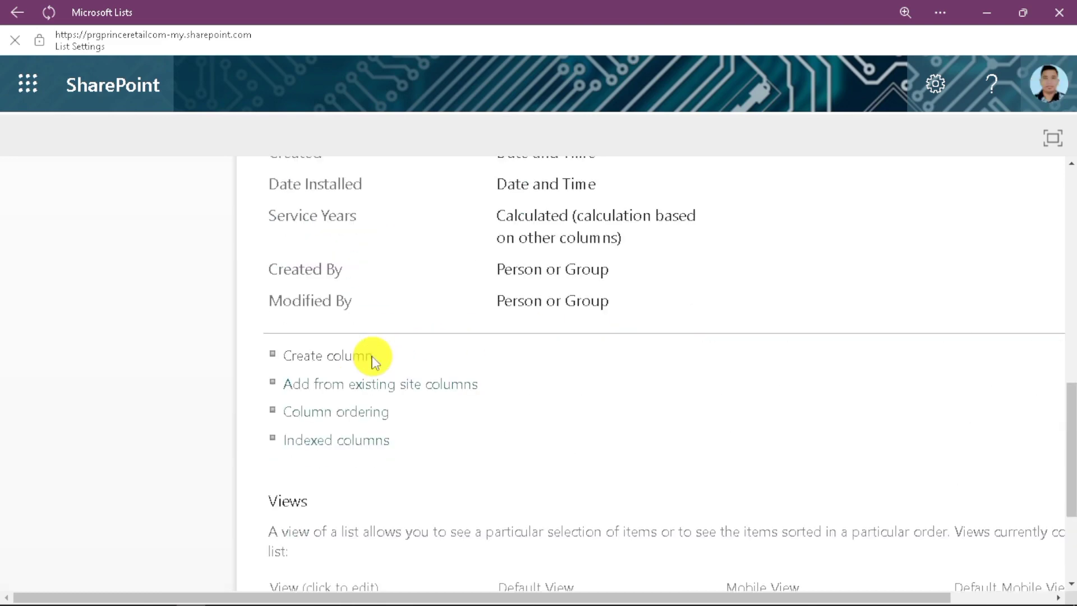
{"action": "scroll", "coordinate": [353, 360], "scroll_direction": "up", "scroll_amount": 1}
Open the calculated Service Years column and enlarge its Formula box.
{"action": "left_click", "coordinate": [371, 282]}
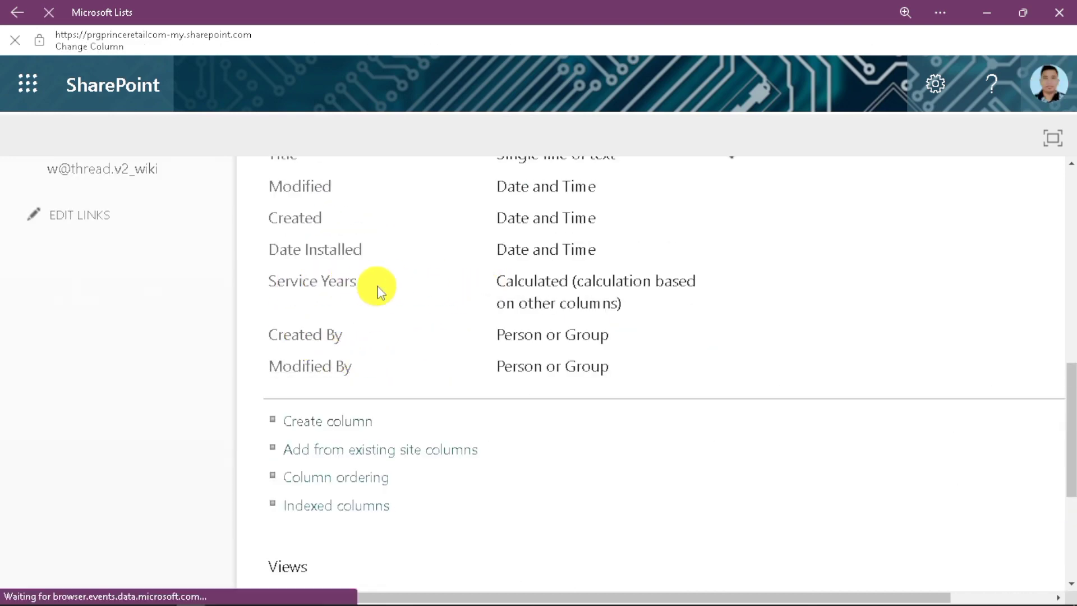
{"action": "scroll", "coordinate": [729, 359], "scroll_direction": "down", "scroll_amount": 4}
{"action": "scroll", "coordinate": [759, 364], "scroll_direction": "down", "scroll_amount": 2}
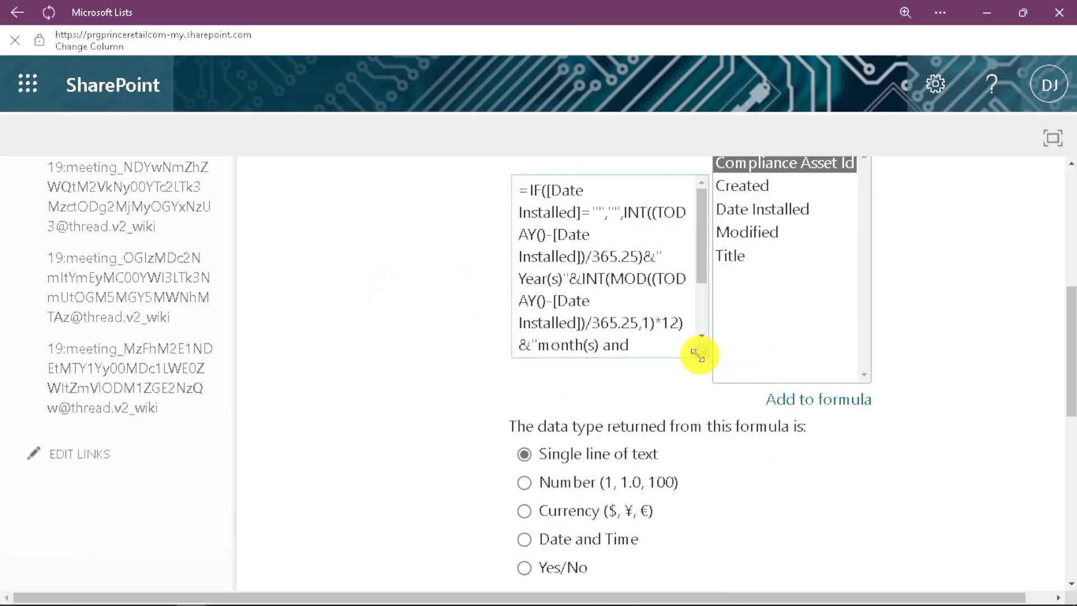
{"action": "left_click_drag", "start_coordinate": [699, 352], "coordinate": [899, 365]}
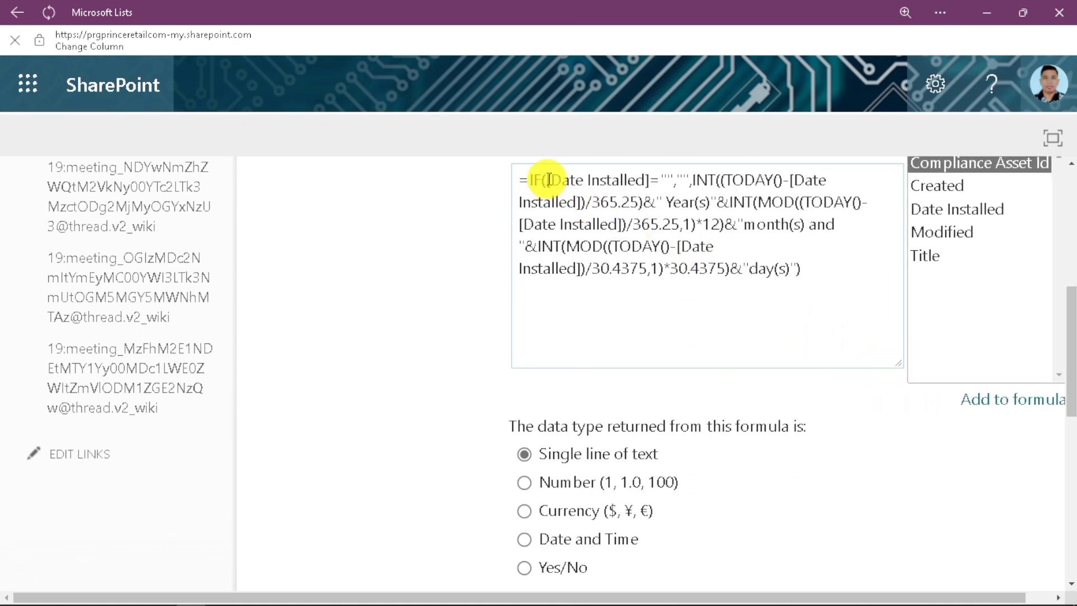
Highlight each of the four [Date Installed] references in the formula, then return to Notepad.
{"action": "left_click_drag", "start_coordinate": [546, 179], "coordinate": [649, 179]}
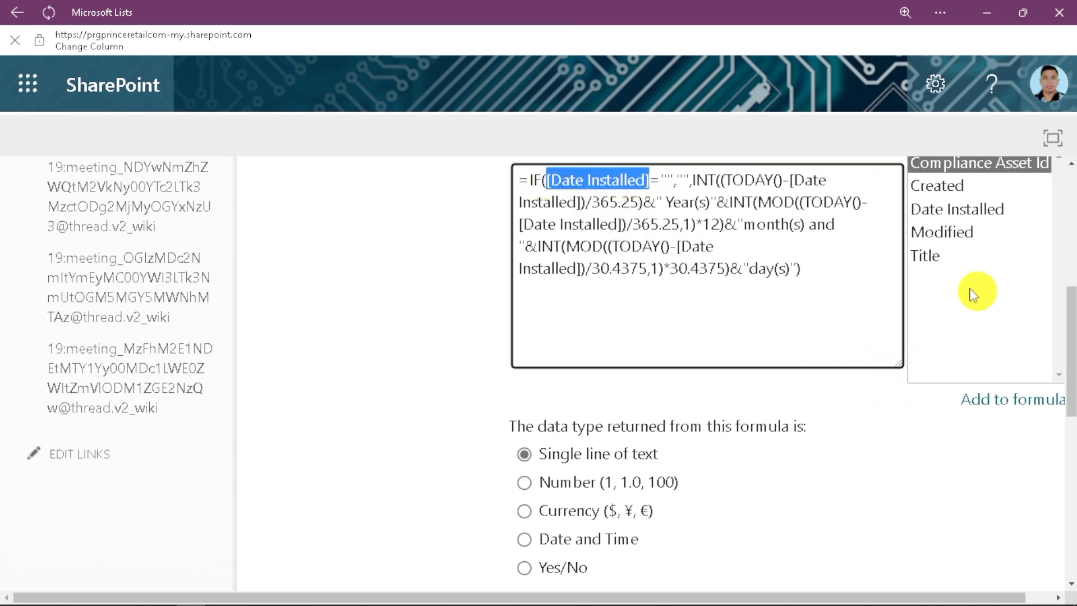
{"action": "left_click_drag", "start_coordinate": [789, 179], "coordinate": [580, 201]}
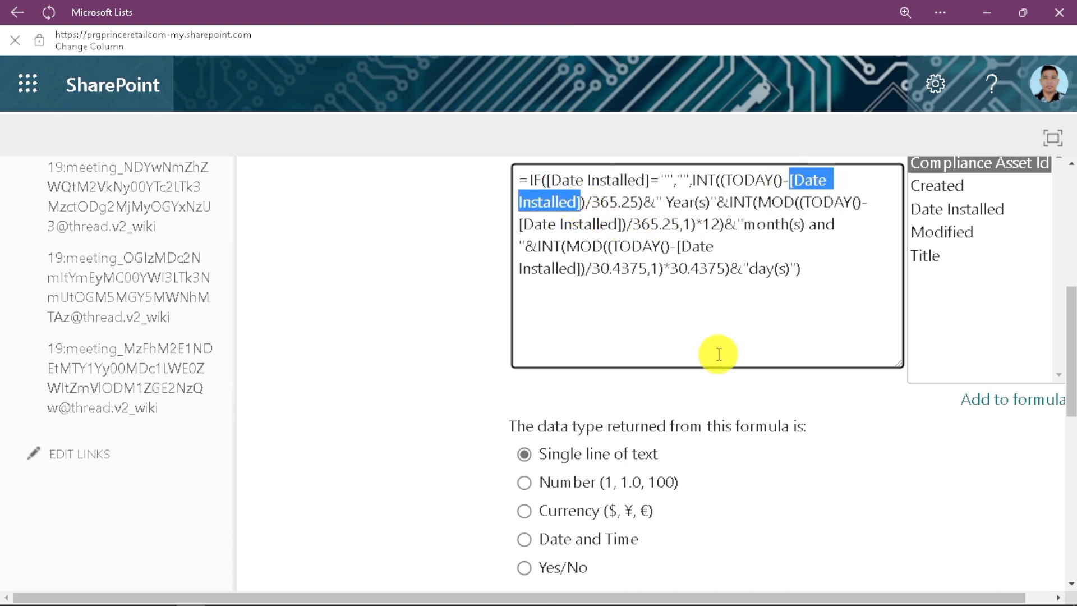
{"action": "left_click_drag", "start_coordinate": [521, 225], "coordinate": [622, 224]}
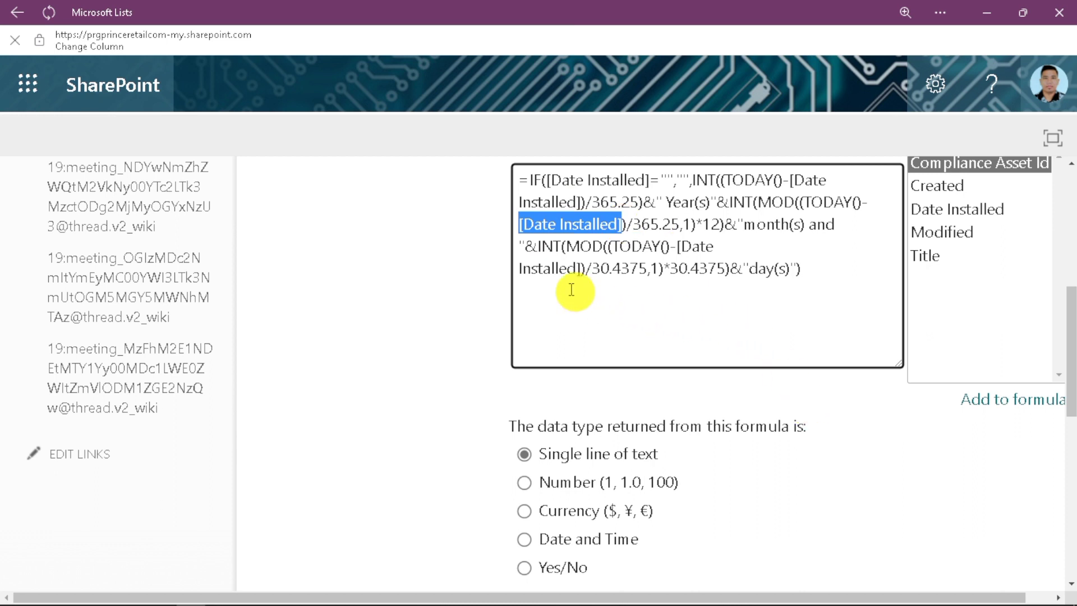
{"action": "mouse_move", "coordinate": [679, 246]}
{"action": "left_mouse_down"}
{"action": "mouse_move", "coordinate": [598, 280]}
{"action": "mouse_move", "coordinate": [581, 272]}
{"action": "left_mouse_up"}
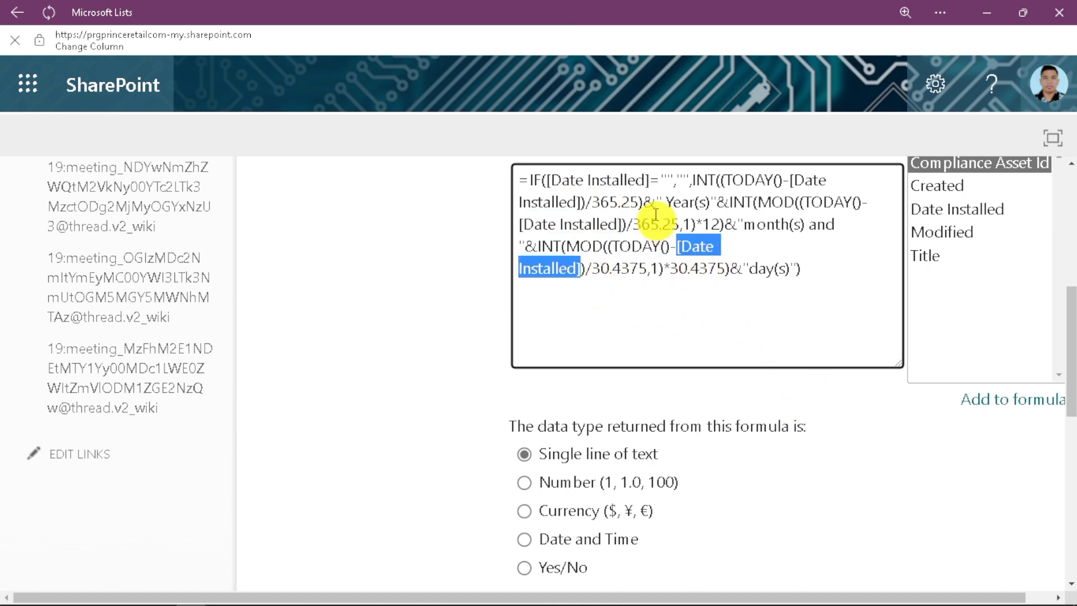
{"action": "key", "text": "alt+Tab"}
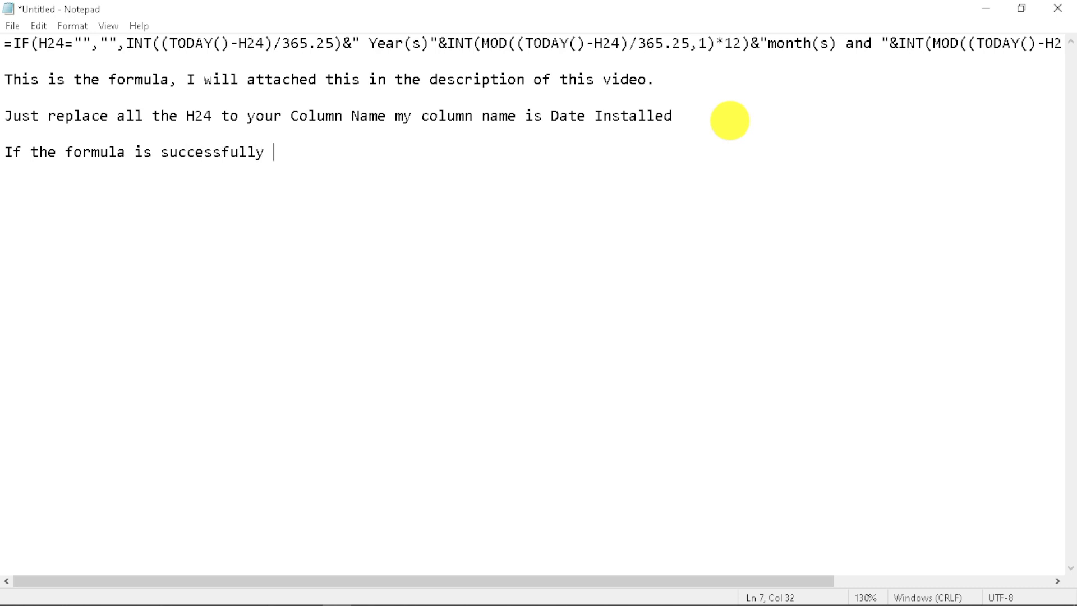
Continue the closing notes: the formula calculates in your SharePoint list; subscribe to the channel.
{"action": "type", "text": "ar"}
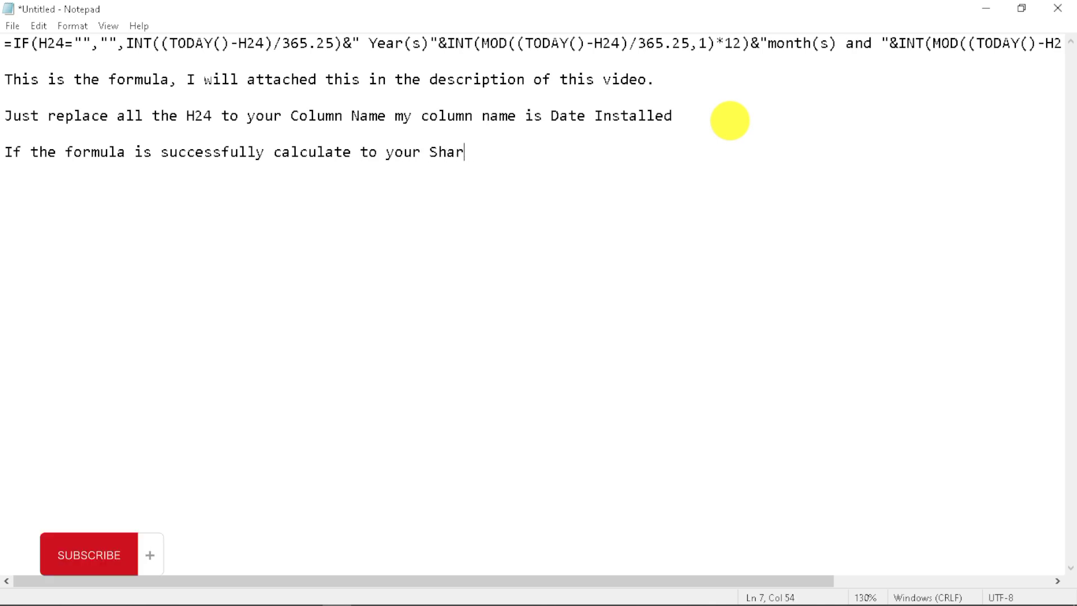
{"action": "type", "text": "Subscri"}
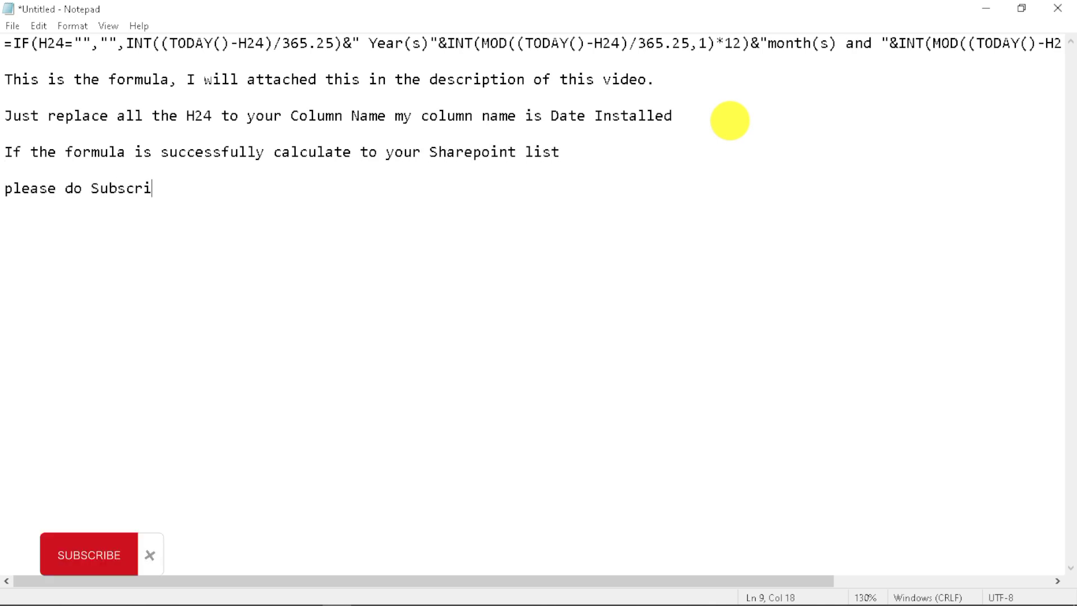
{"action": "type", "text": "be to my "}
{"action": "type", "text": "yout u"}
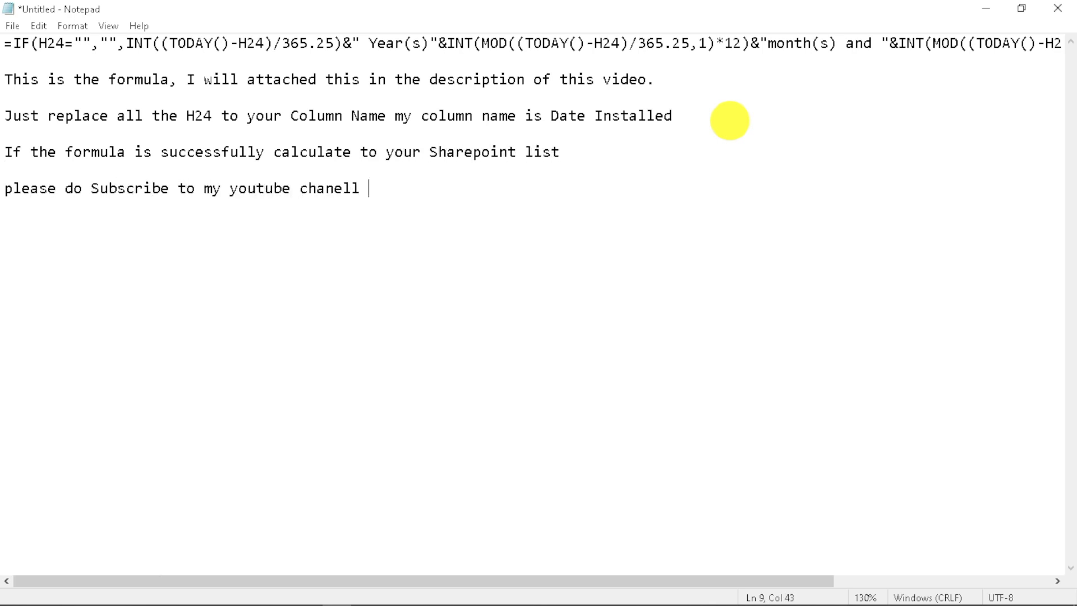